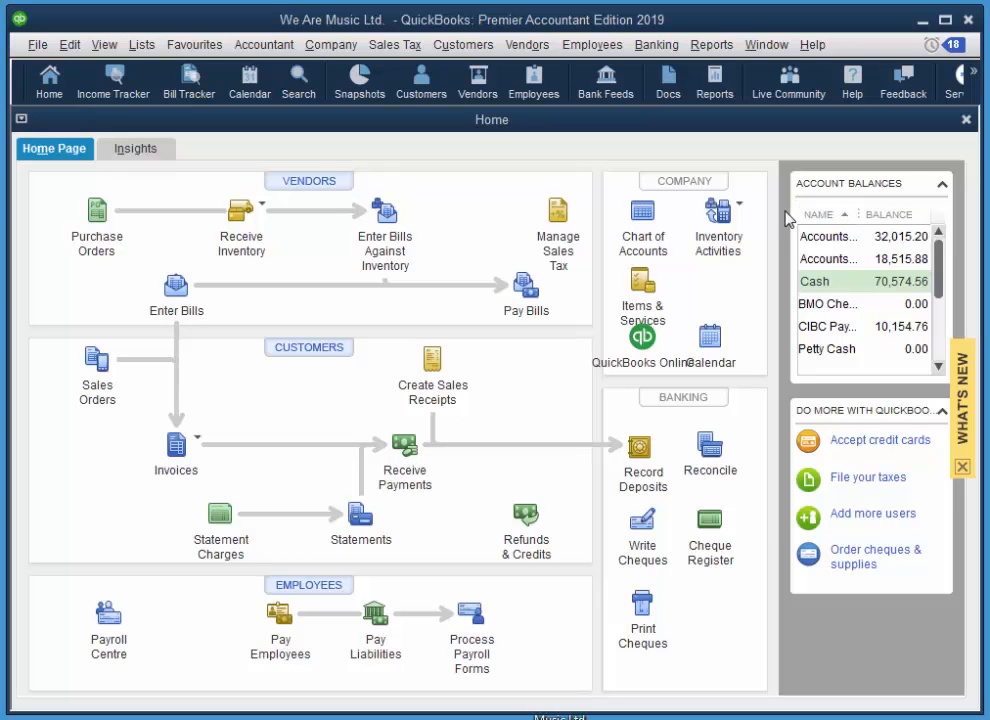
Open the items and services list and start a new Service item named Violin Lessons
{"action": "left_click", "coordinate": [646, 290]}
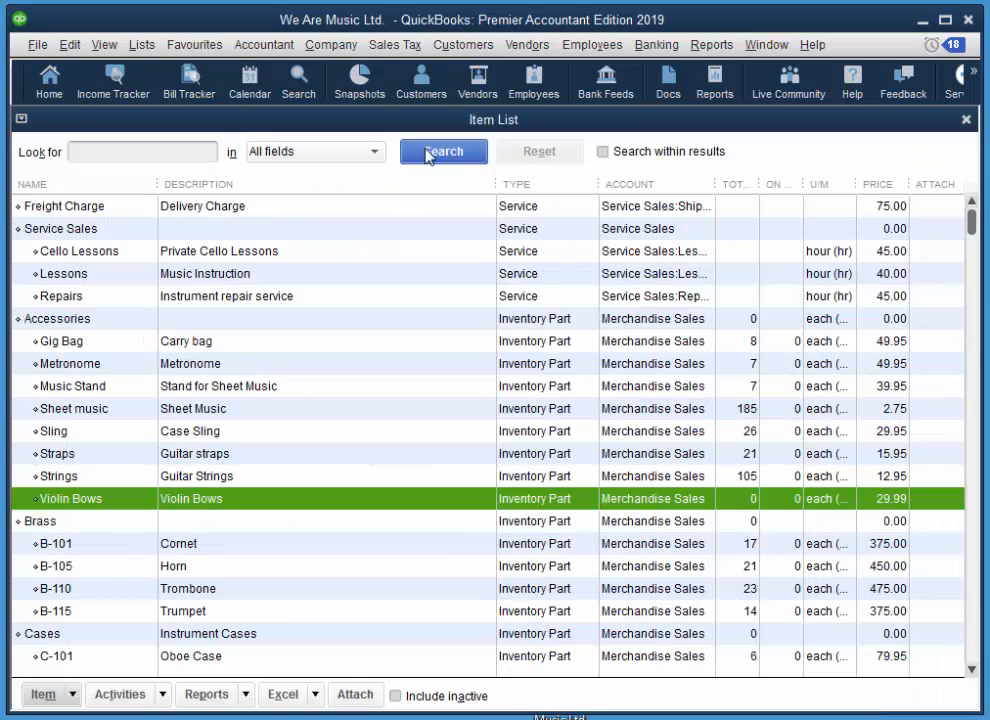
{"action": "left_click", "coordinate": [62, 52]}
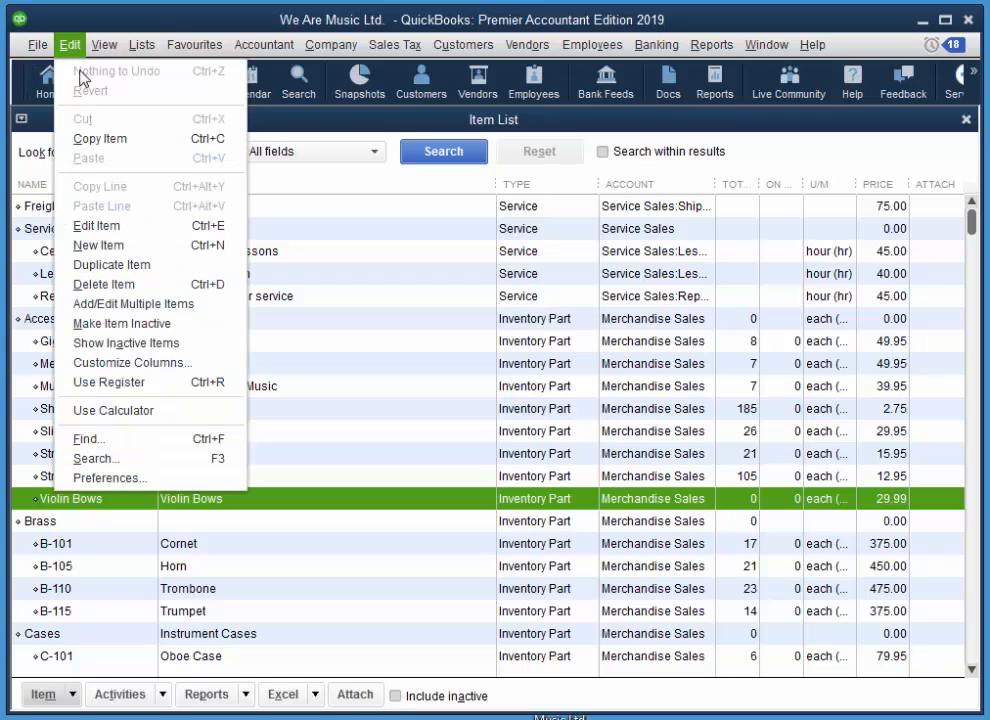
{"action": "key", "text": "Return"}
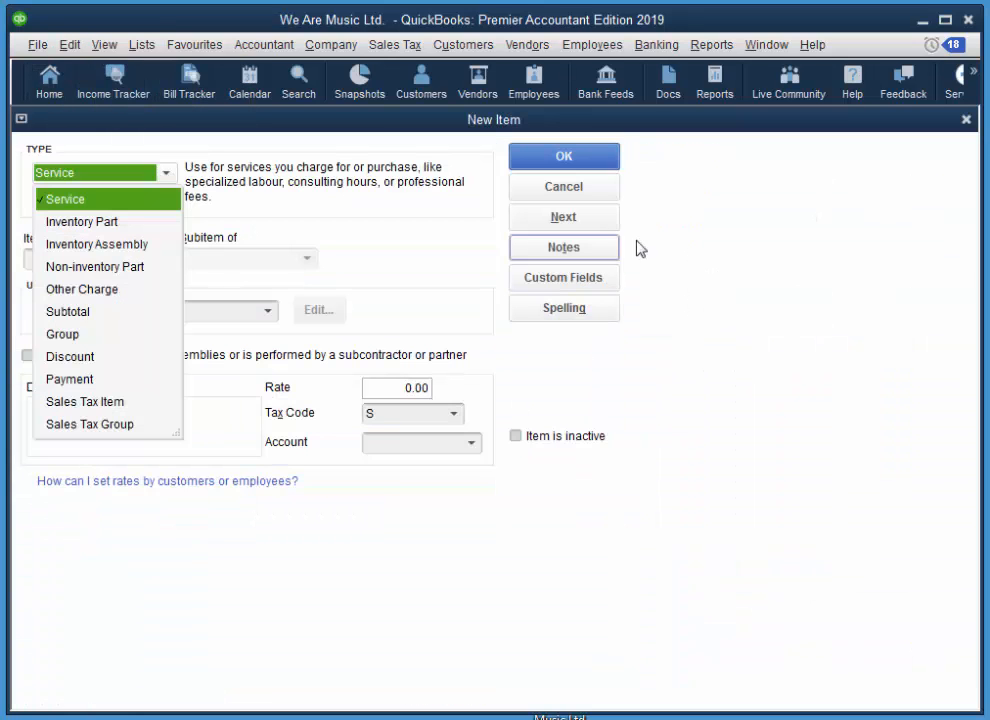
{"action": "left_click", "coordinate": [100, 205]}
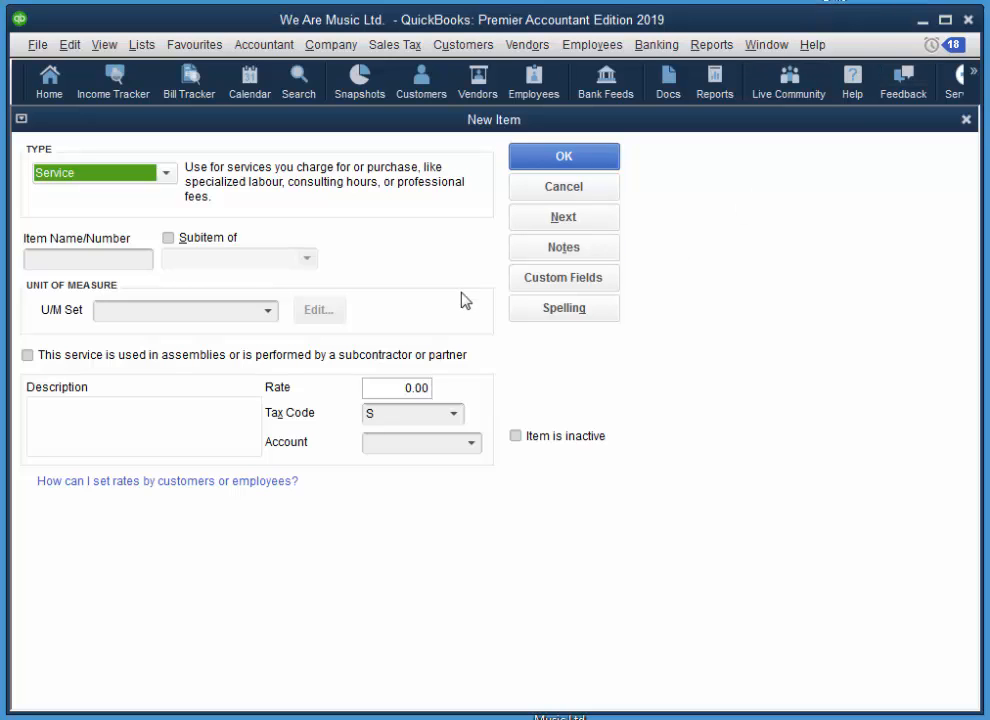
{"action": "left_click", "coordinate": [98, 261]}
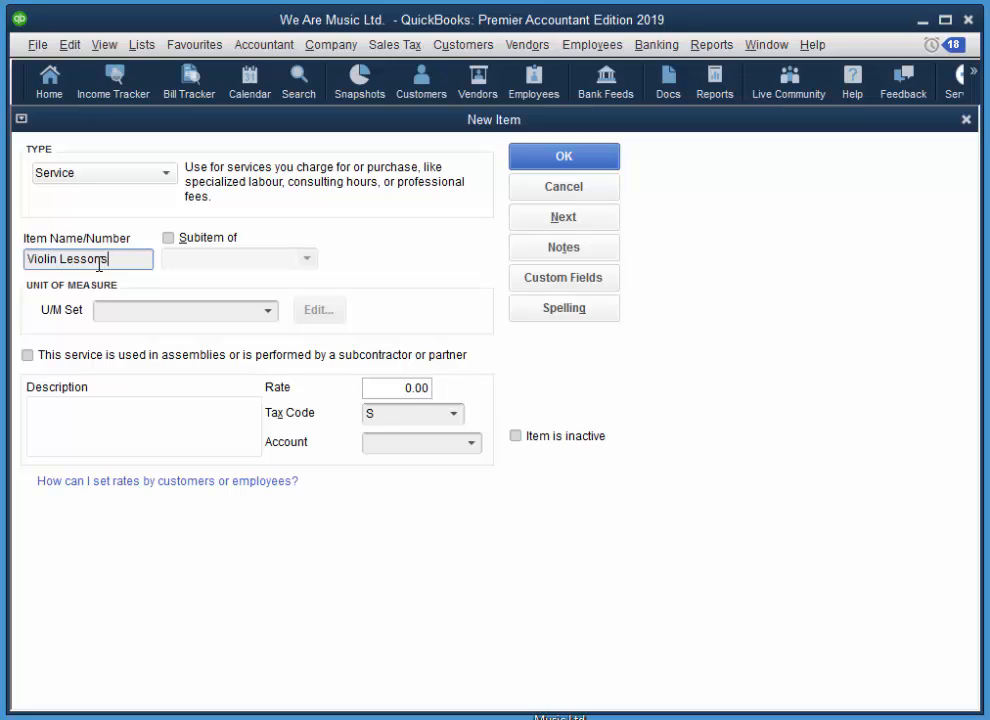
Make the new item a subitem of Service Sales and set its unit of measure to Time by the hour
{"action": "left_click", "coordinate": [169, 240]}
{"action": "left_click", "coordinate": [311, 264]}
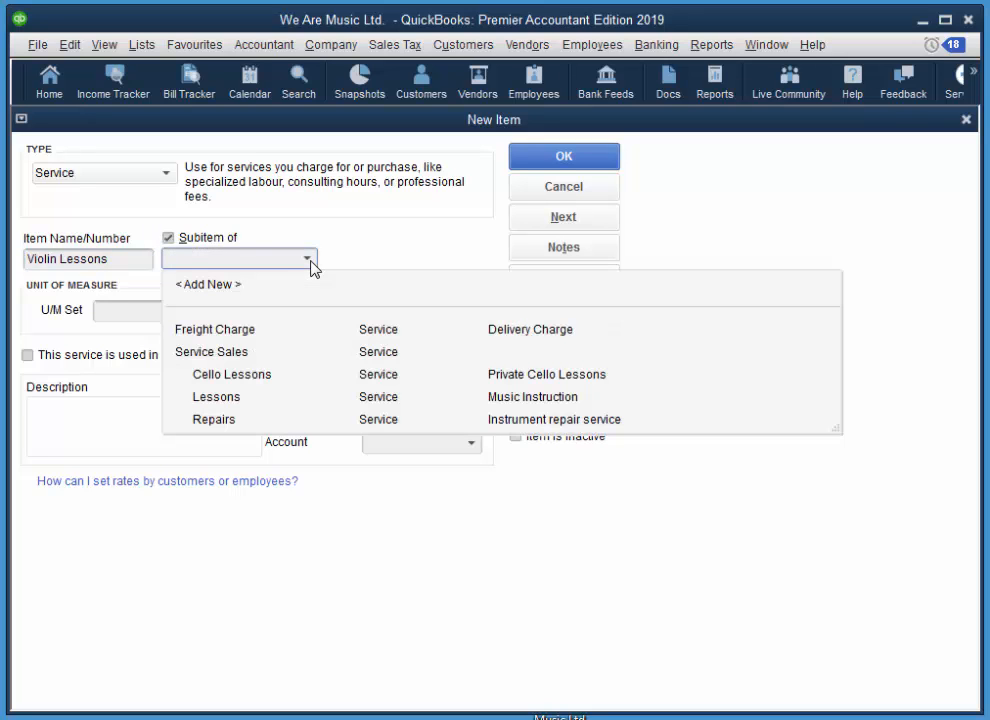
{"action": "left_click", "coordinate": [243, 354]}
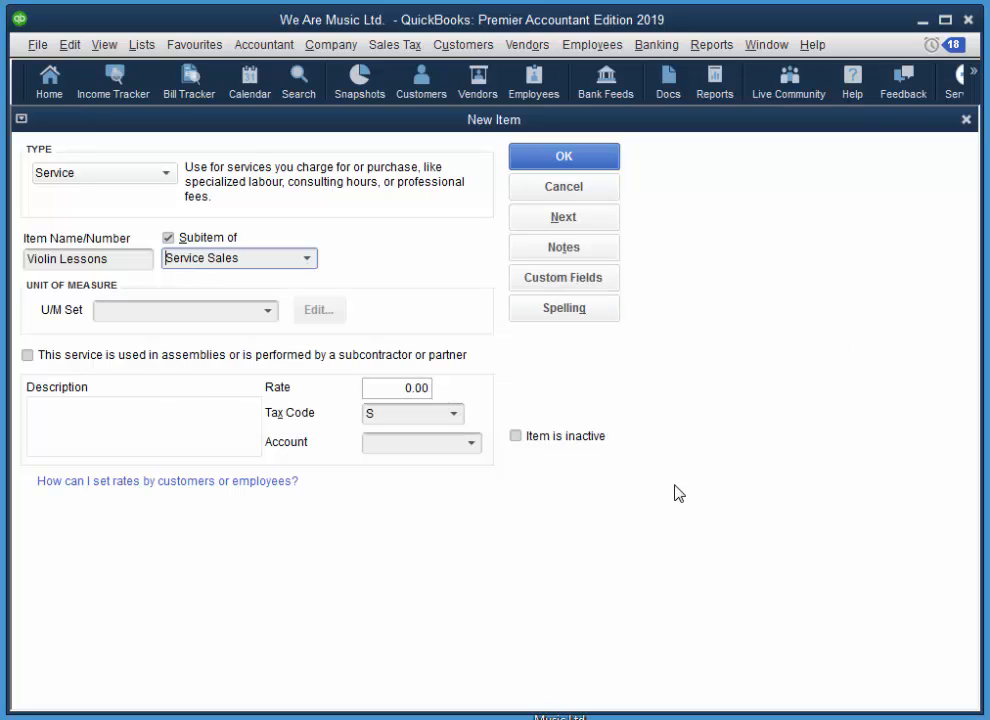
{"action": "left_click", "coordinate": [267, 312]}
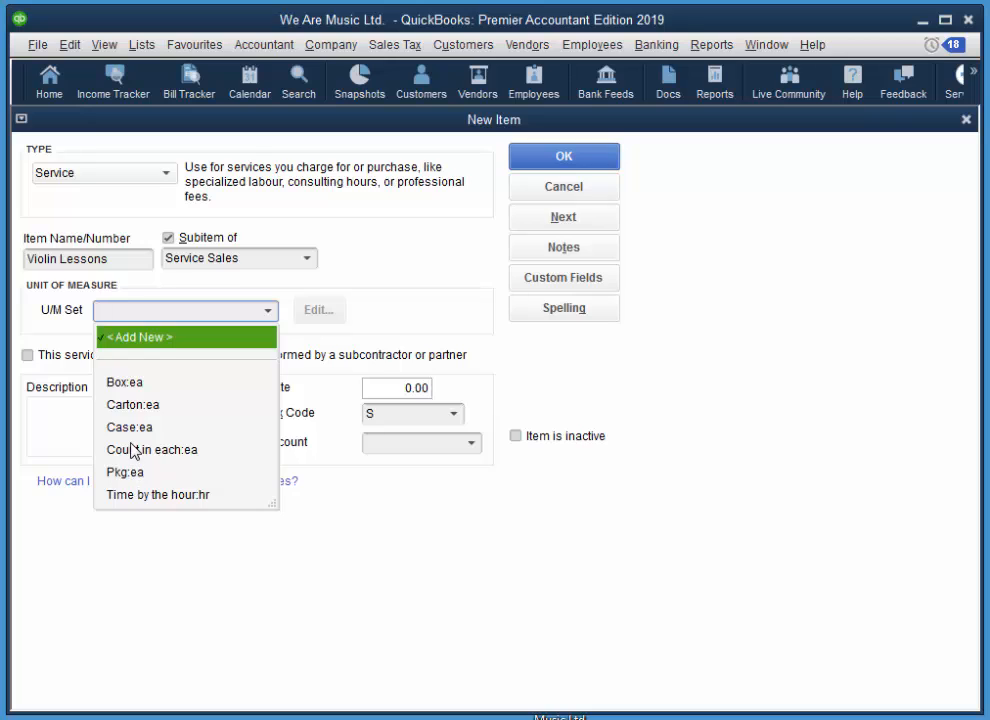
{"action": "left_click", "coordinate": [143, 497]}
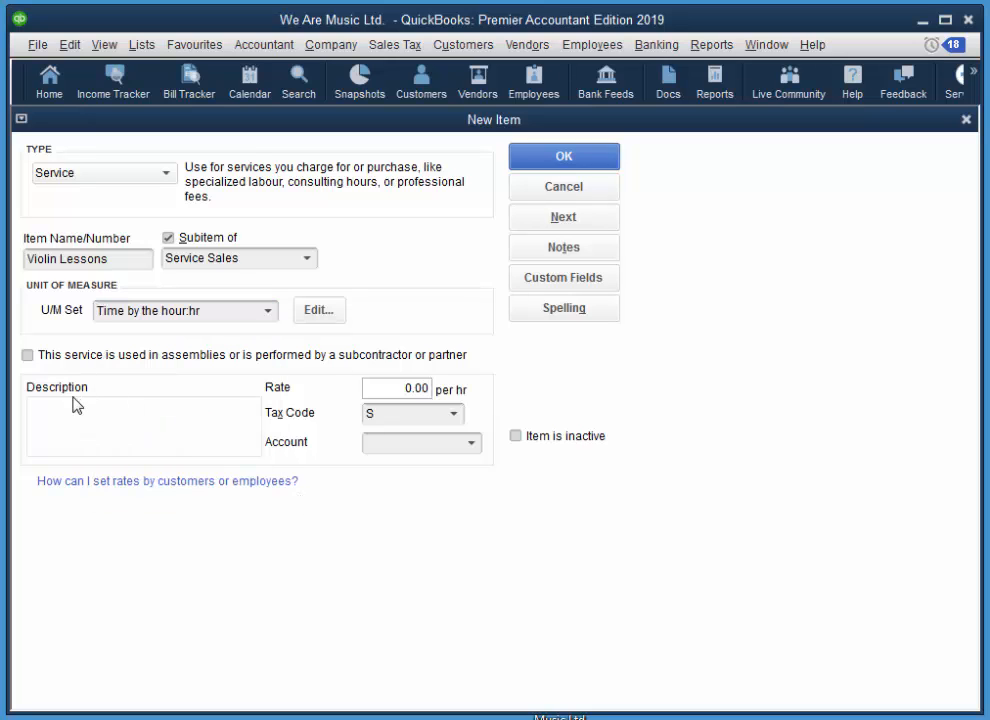
Enter the description Private Violin Lessons and set the rate to 45 per hour
{"action": "left_click", "coordinate": [119, 420]}
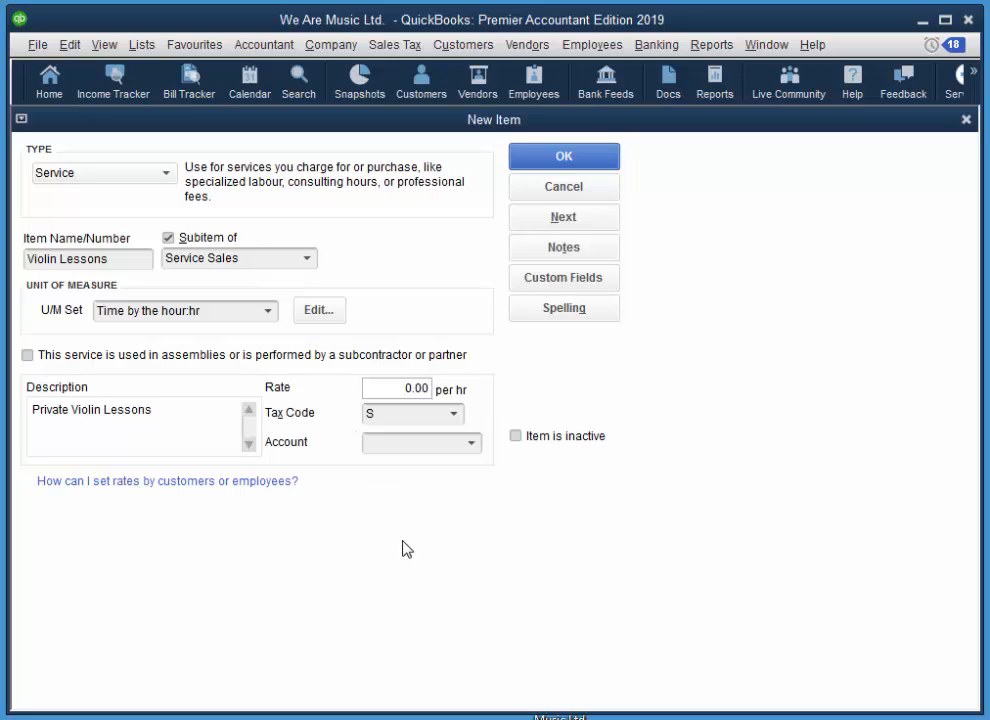
{"action": "left_click", "coordinate": [400, 388]}
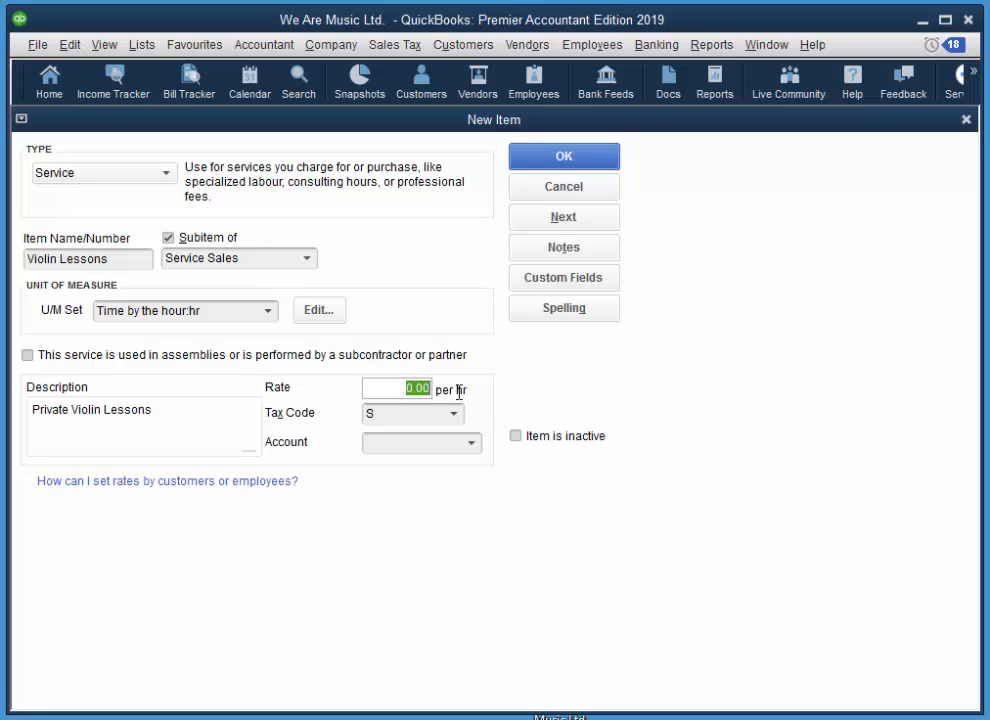
{"action": "type", "text": "45"}
{"action": "key", "text": "Tab"}
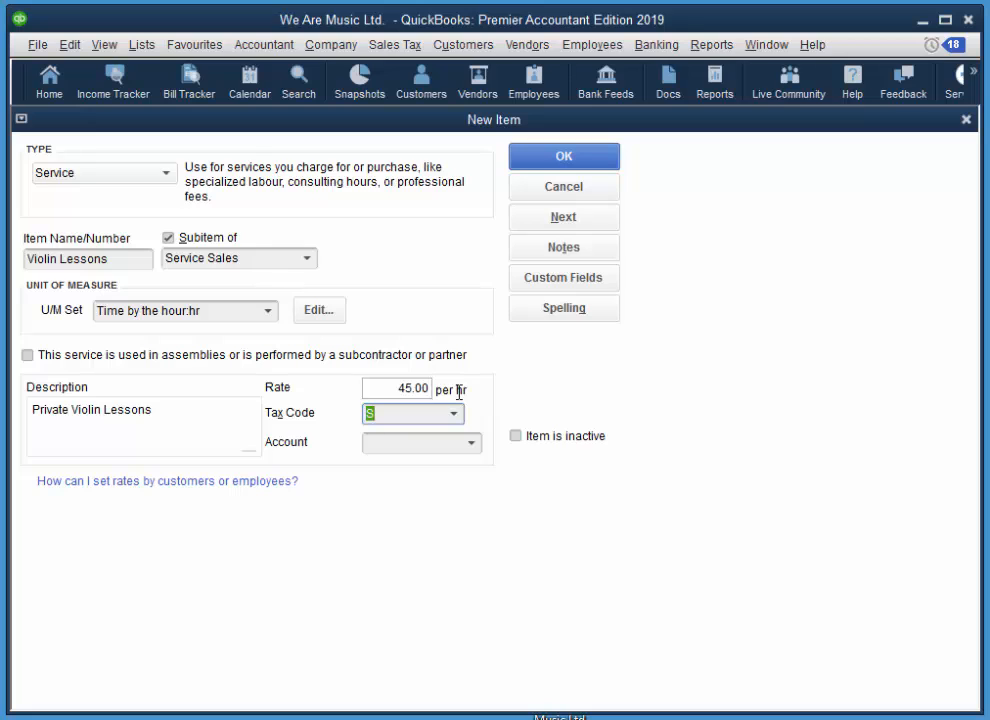
Assign tax code G and the Service Sales: Lessons income account to the Violin Lessons item, and save it
{"action": "left_click", "coordinate": [454, 414]}
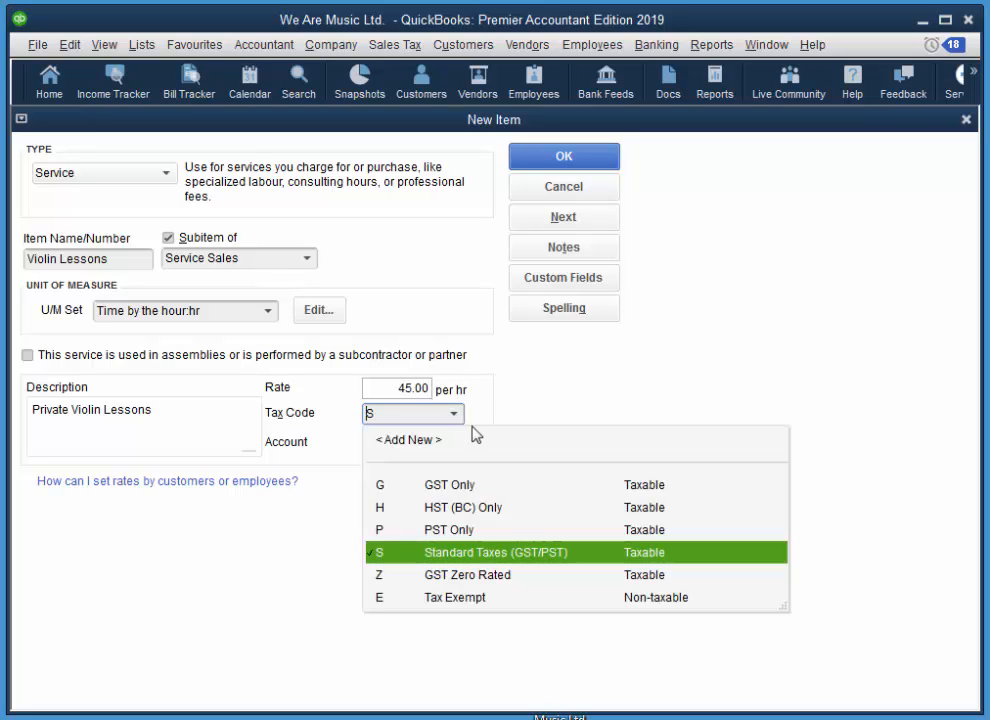
{"action": "left_click", "coordinate": [428, 494]}
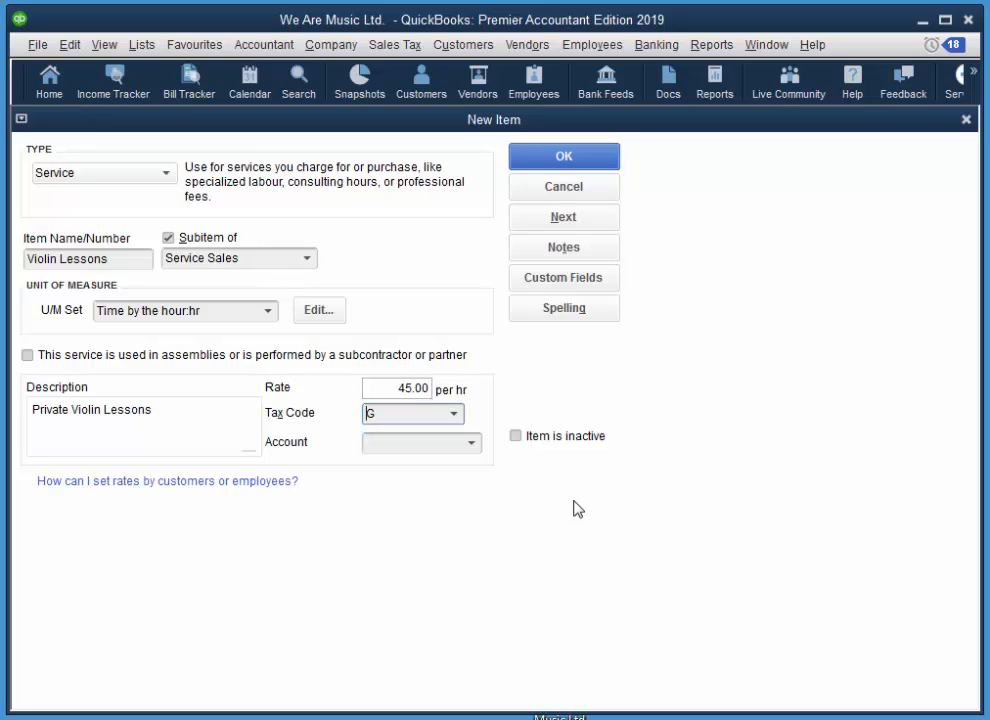
{"action": "left_click", "coordinate": [474, 446]}
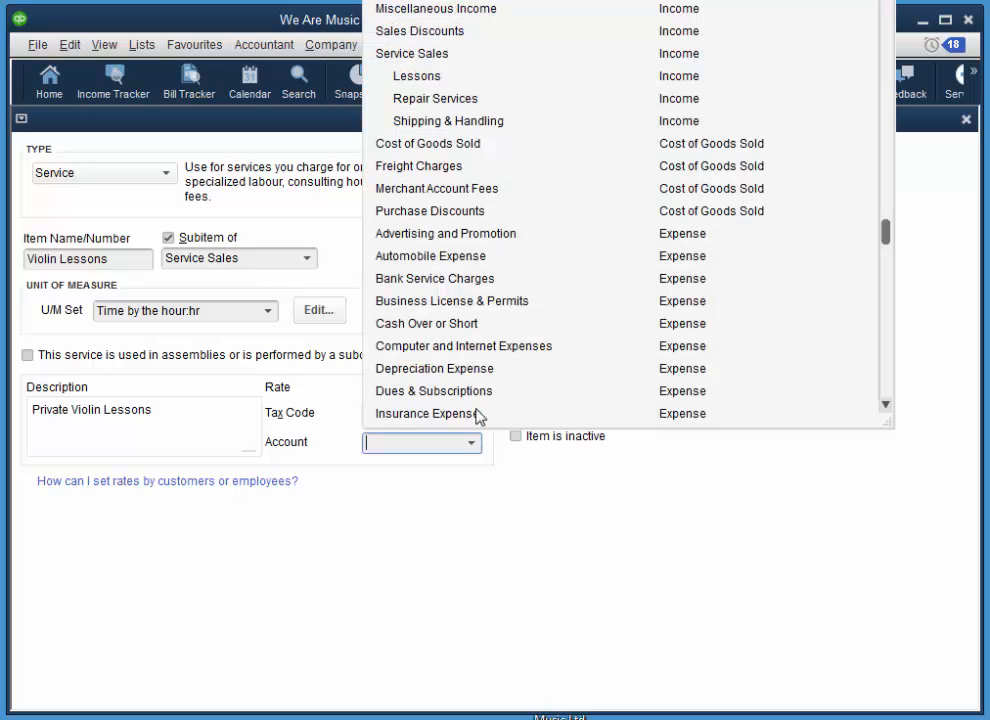
{"action": "left_click", "coordinate": [437, 77]}
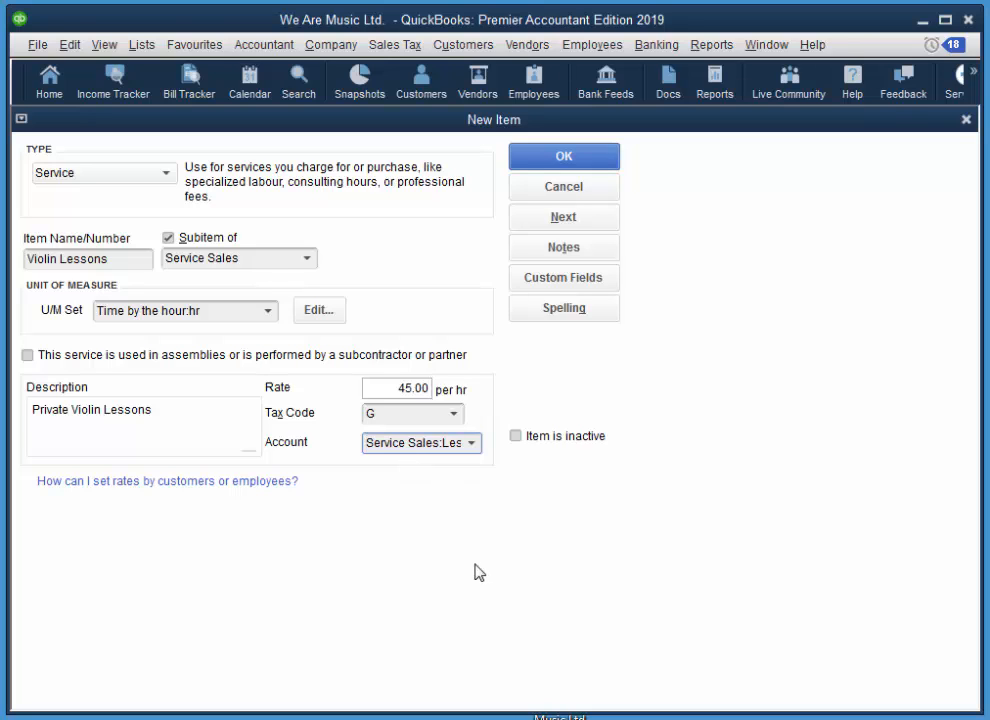
{"action": "left_click", "coordinate": [546, 157]}
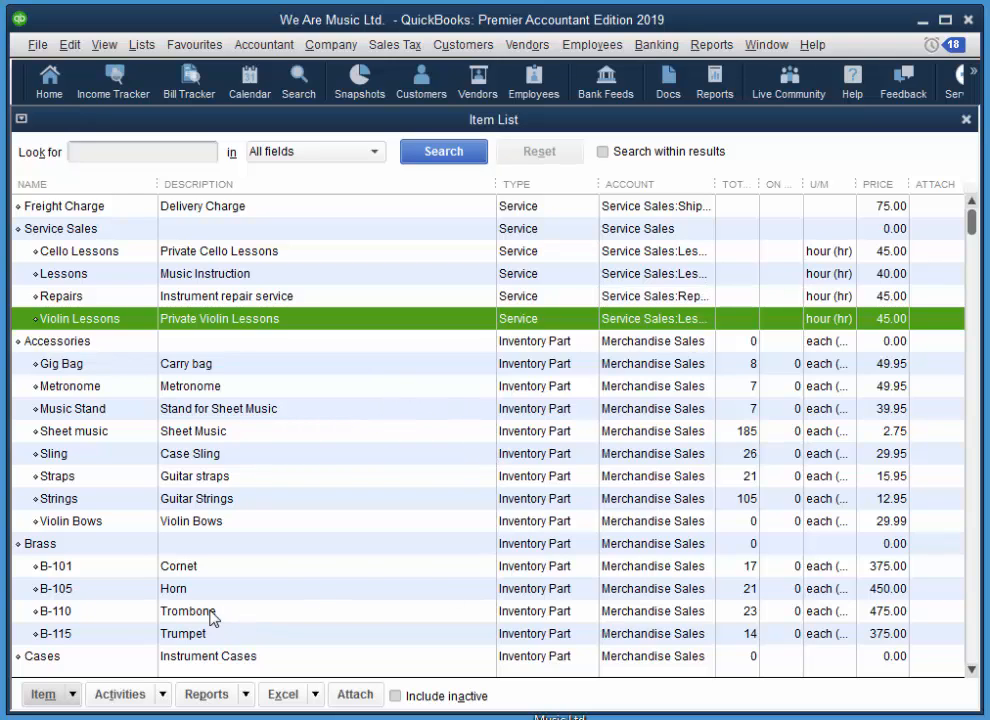
Set the minimum reorder point of the B-110 trombone item to 10, save it and close the item list
{"action": "left_click", "coordinate": [105, 618]}
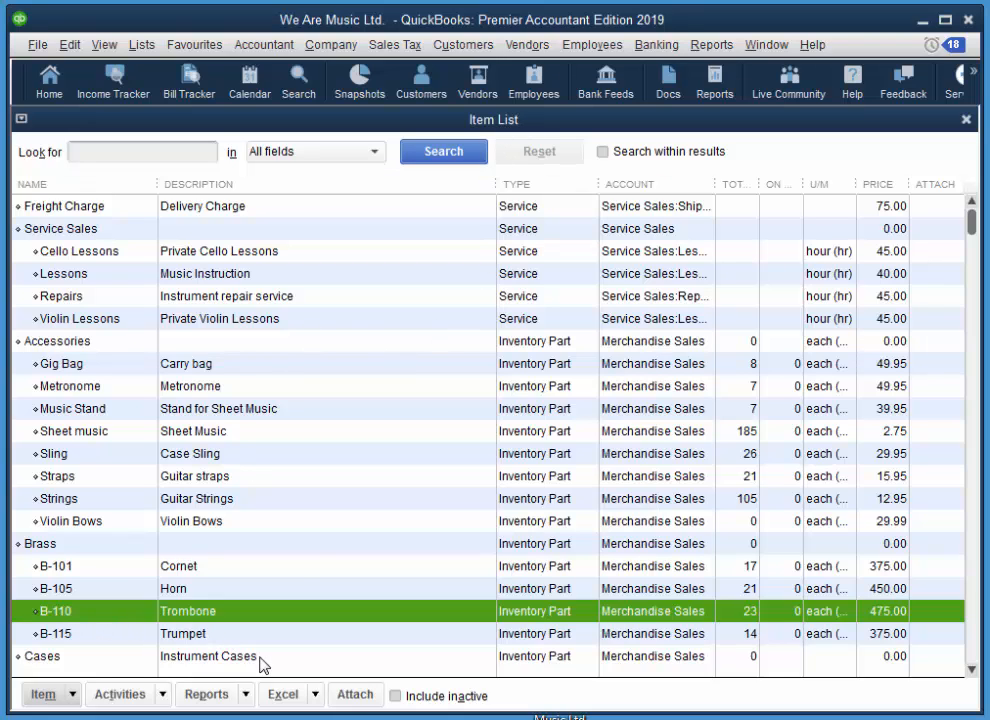
{"action": "double_click", "coordinate": [95, 617]}
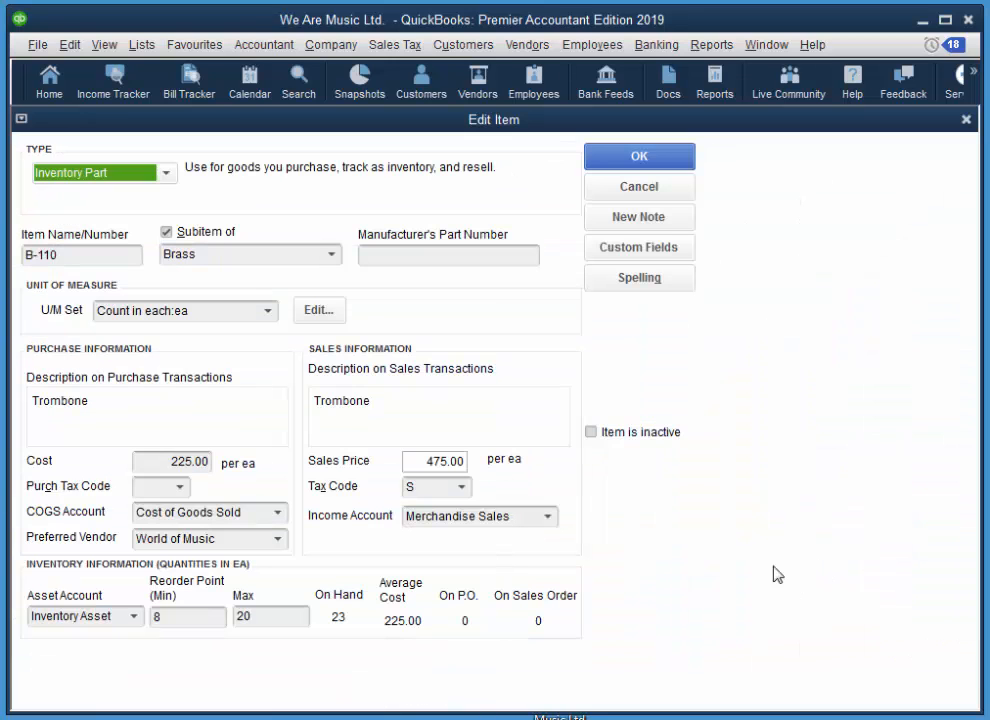
{"action": "left_click", "coordinate": [221, 620]}
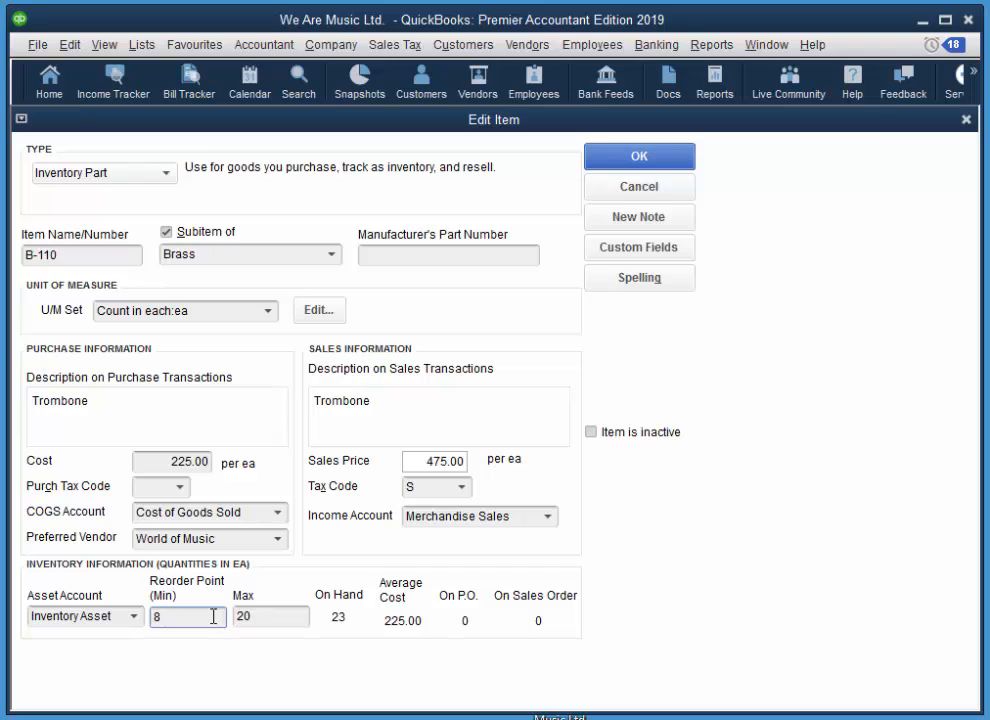
{"action": "left_click_drag", "start_coordinate": [213, 616], "coordinate": [140, 620]}
{"action": "key", "text": "Tab"}
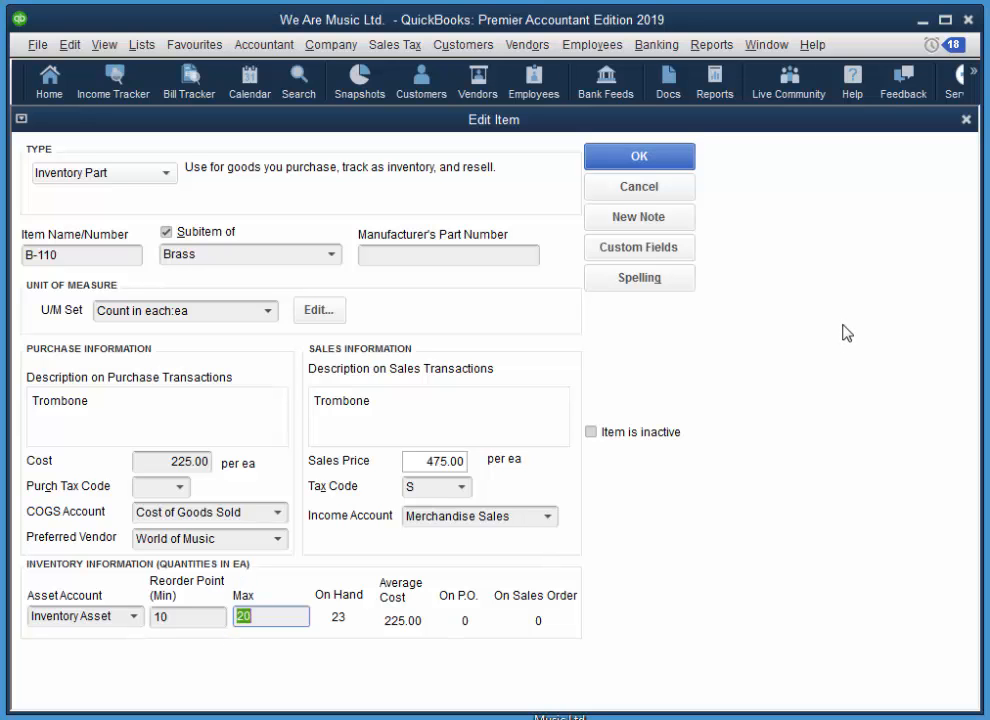
{"action": "left_click", "coordinate": [678, 161]}
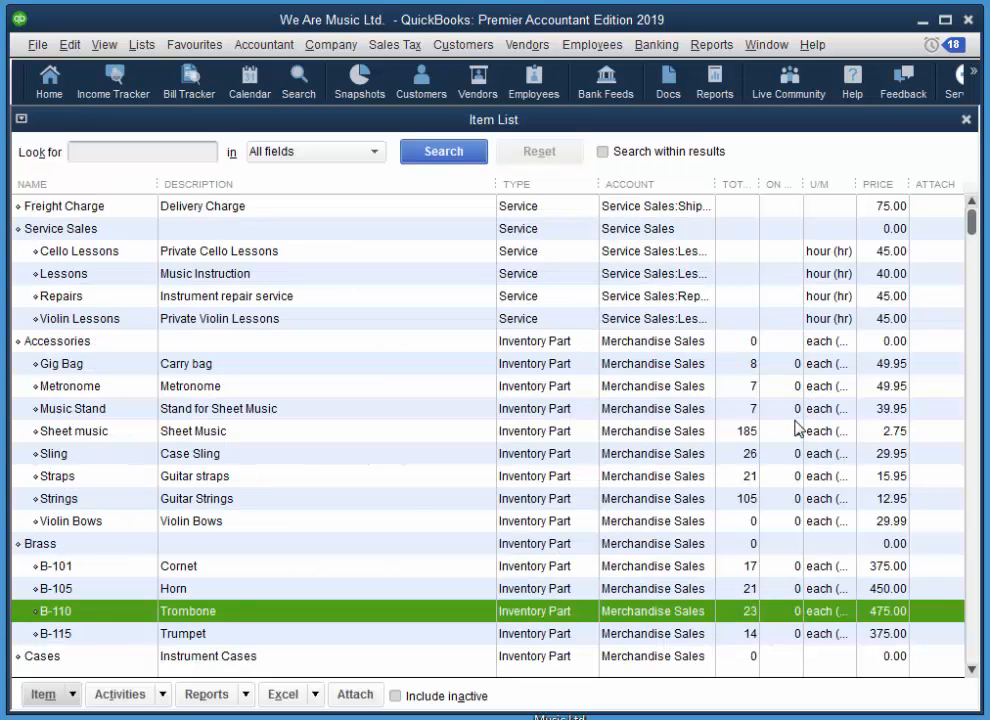
{"action": "left_click", "coordinate": [966, 120]}
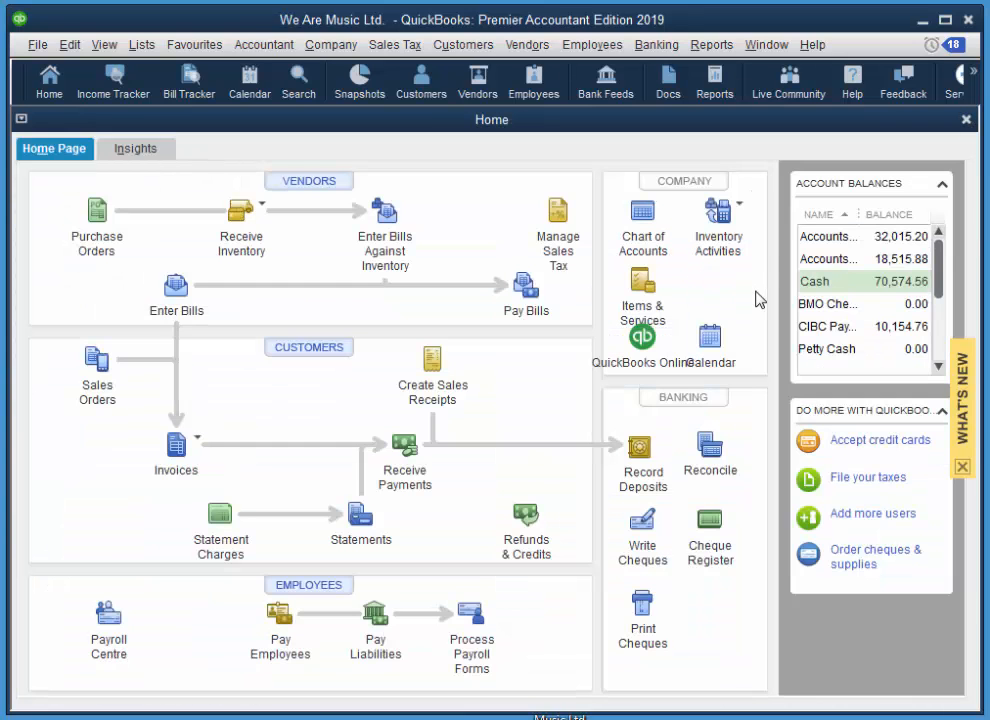
Open the Inventory Centre and select the P-103 drum set under Percussion
{"action": "left_click", "coordinate": [740, 209]}
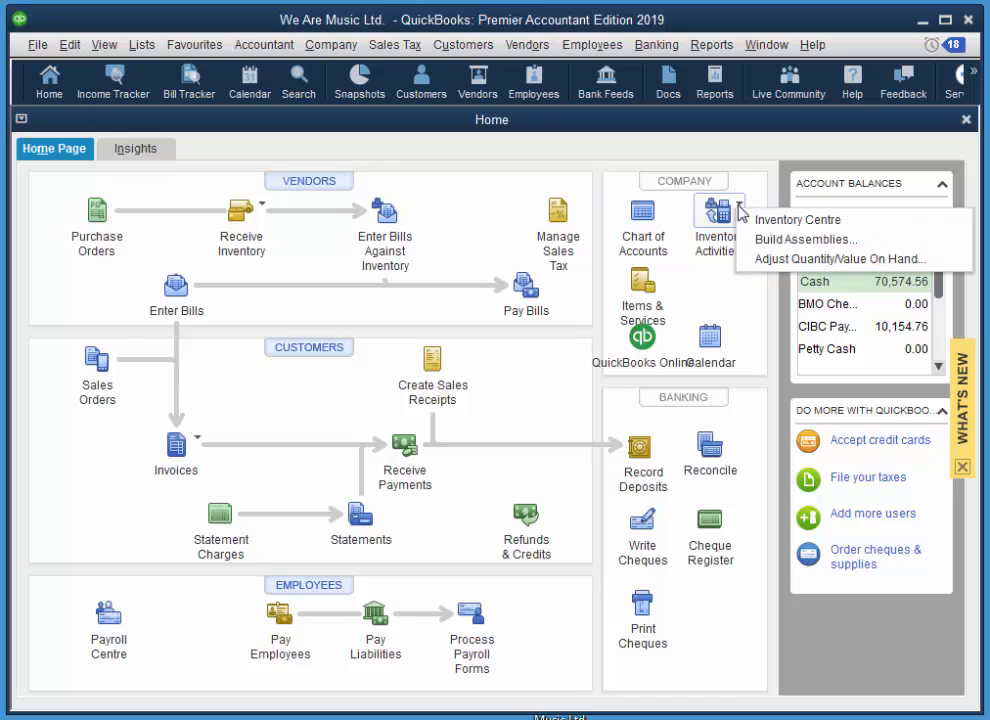
{"action": "left_click", "coordinate": [773, 222]}
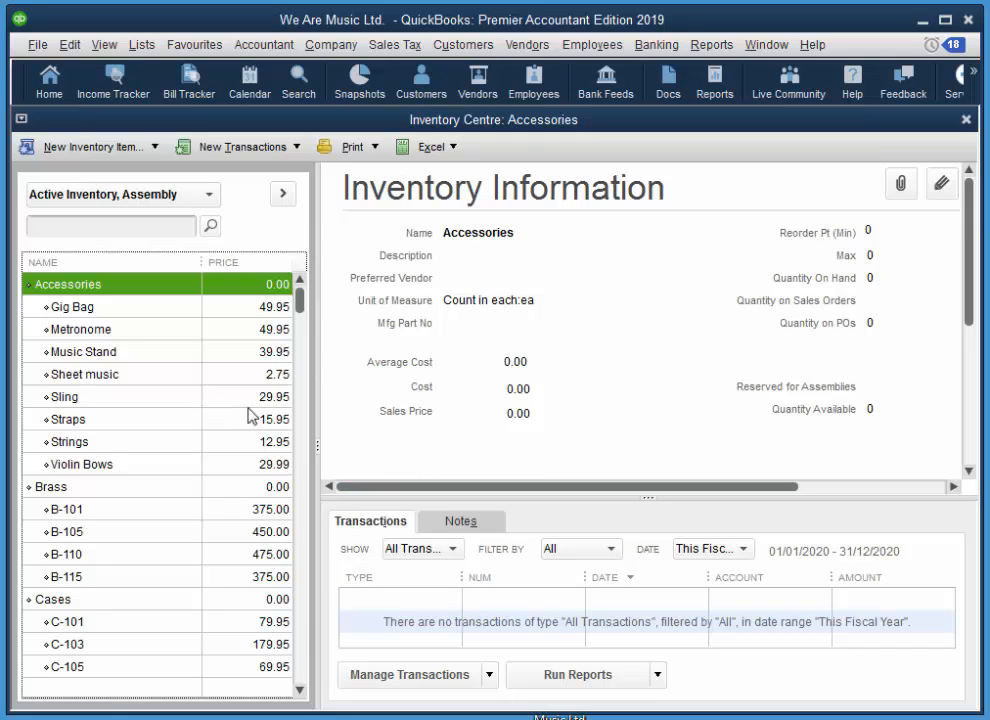
{"action": "mouse_move", "coordinate": [301, 292]}
{"action": "left_mouse_down"}
{"action": "mouse_move", "coordinate": [303, 321]}
{"action": "mouse_move", "coordinate": [303, 307]}
{"action": "left_mouse_up"}
{"action": "left_click_drag", "start_coordinate": [303, 309], "coordinate": [300, 466]}
{"action": "left_click", "coordinate": [68, 533]}
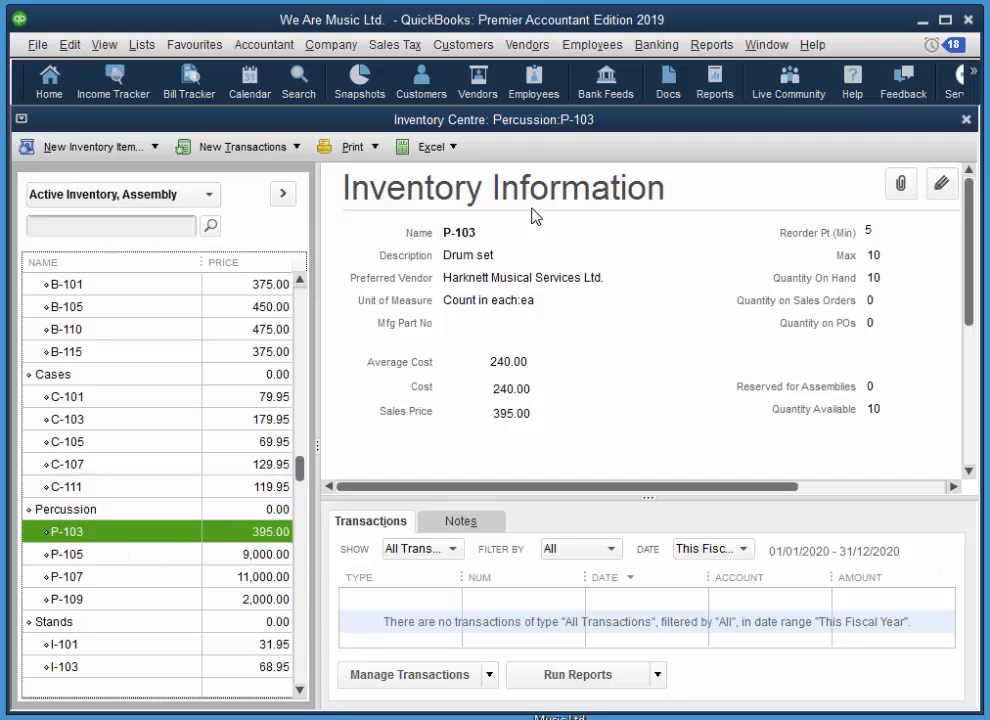
Set the maximum stock quantity of the P-103 drum set to 15, save it and close the Inventory Centre
{"action": "left_click", "coordinate": [942, 187]}
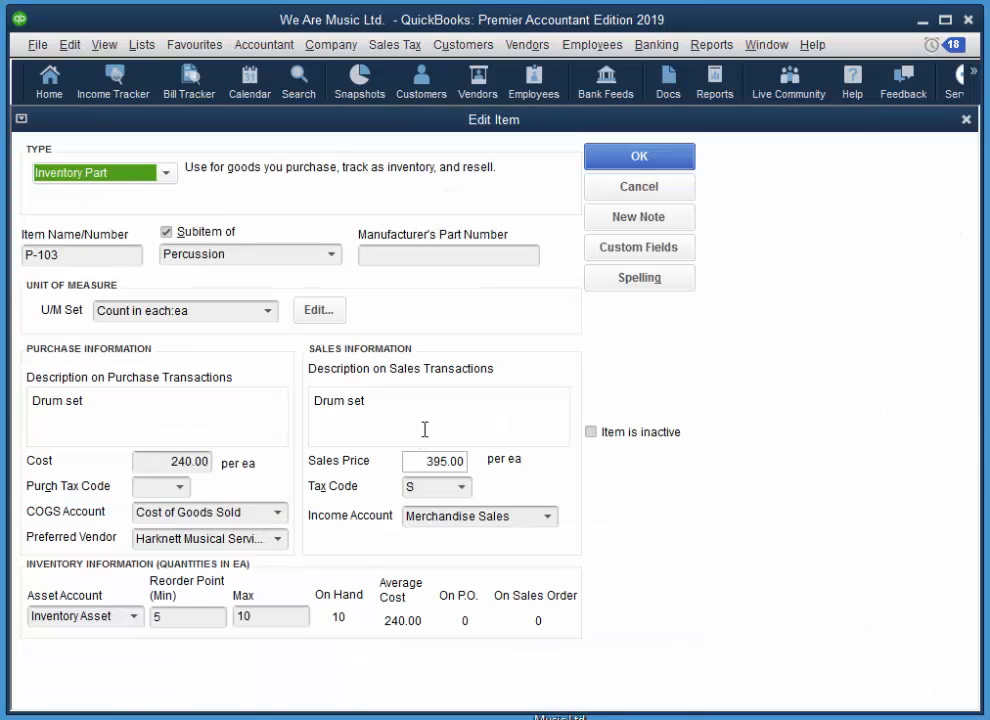
{"action": "left_click", "coordinate": [272, 616]}
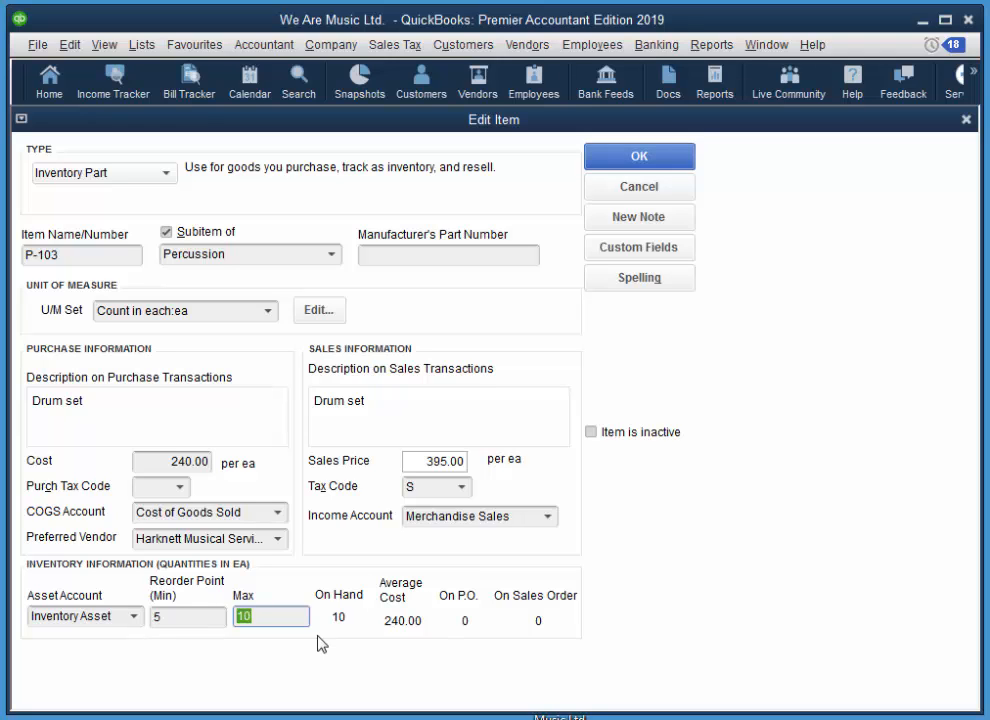
{"action": "type", "text": "15"}
{"action": "key", "text": "Tab"}
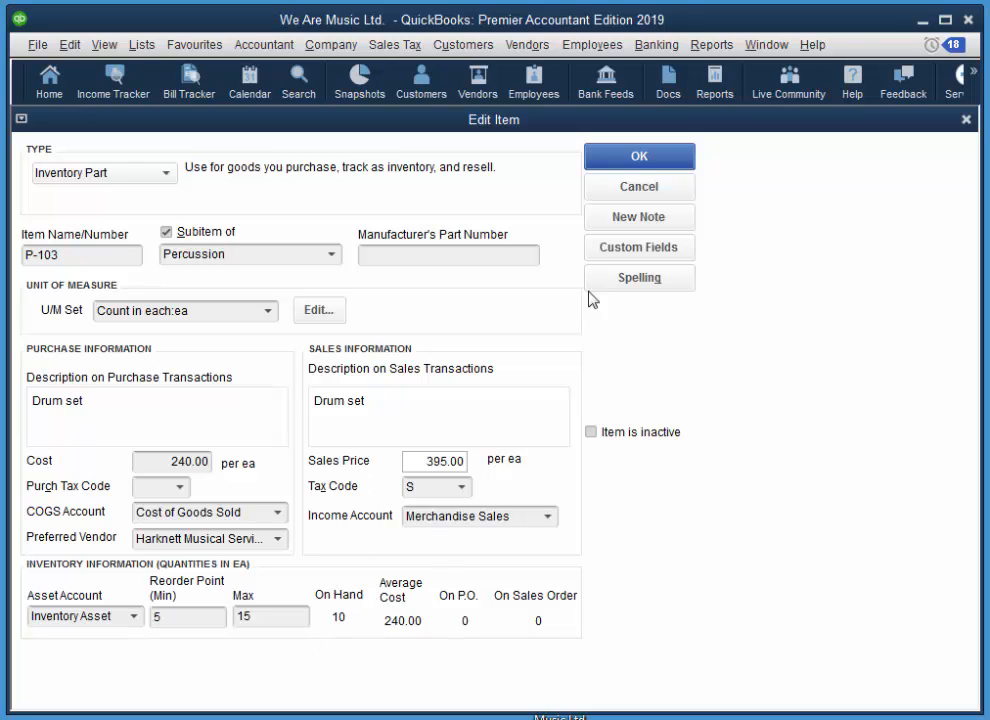
{"action": "left_click", "coordinate": [665, 158]}
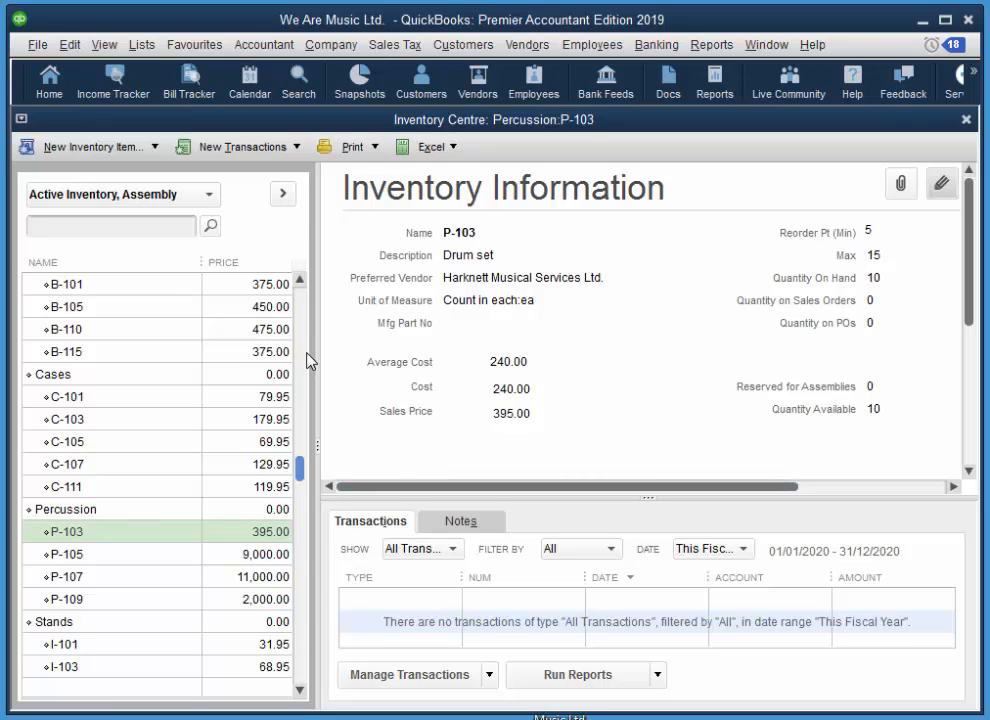
{"action": "left_click_drag", "start_coordinate": [305, 470], "coordinate": [305, 300]}
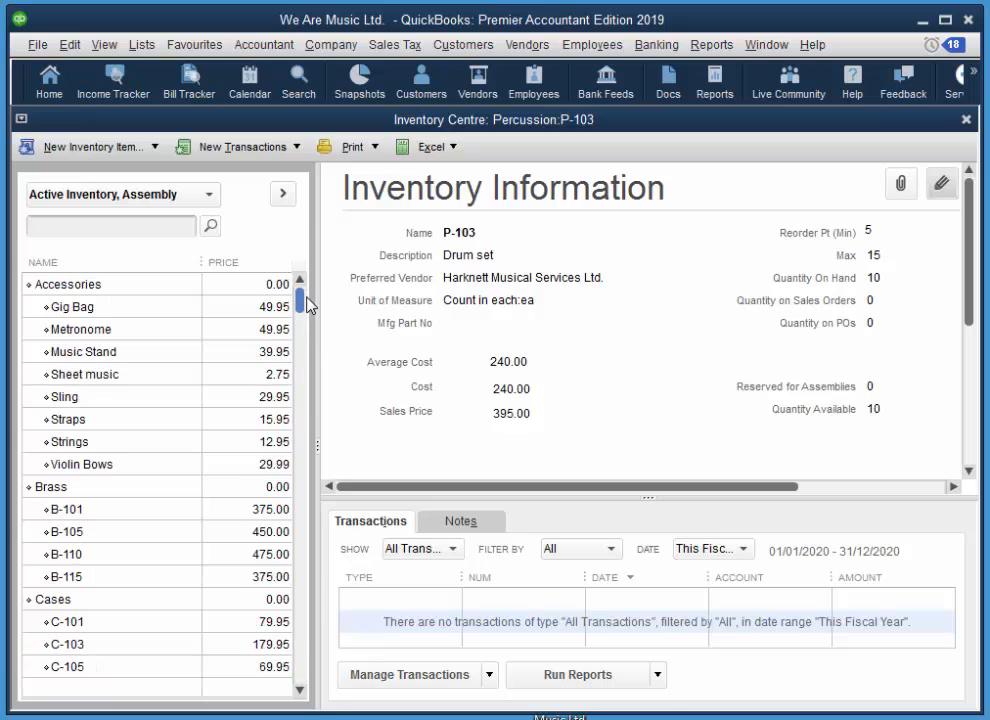
{"action": "left_click", "coordinate": [966, 119]}
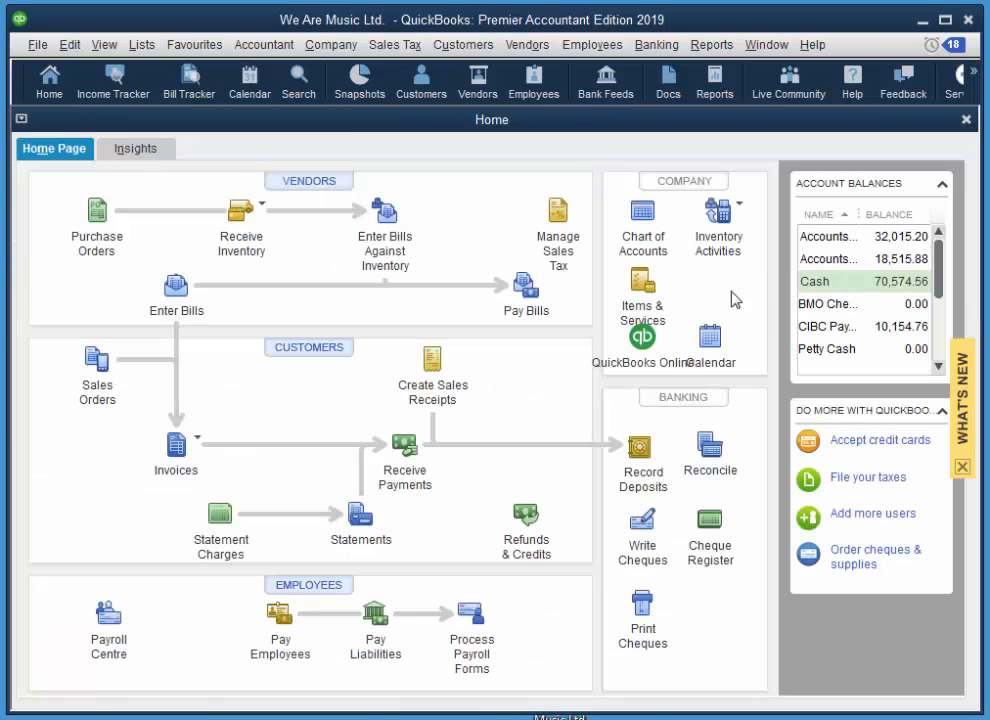
Open the item list, set the hourly rate of the Lessons service item to 45, and save it
{"action": "left_click", "coordinate": [641, 283]}
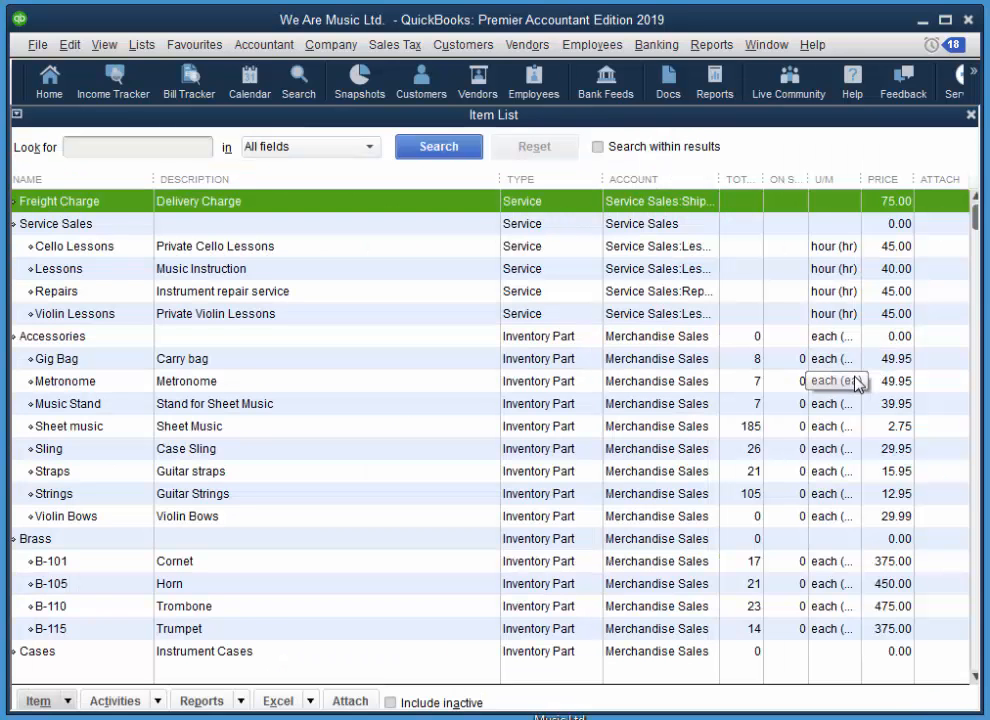
{"action": "left_click", "coordinate": [124, 281]}
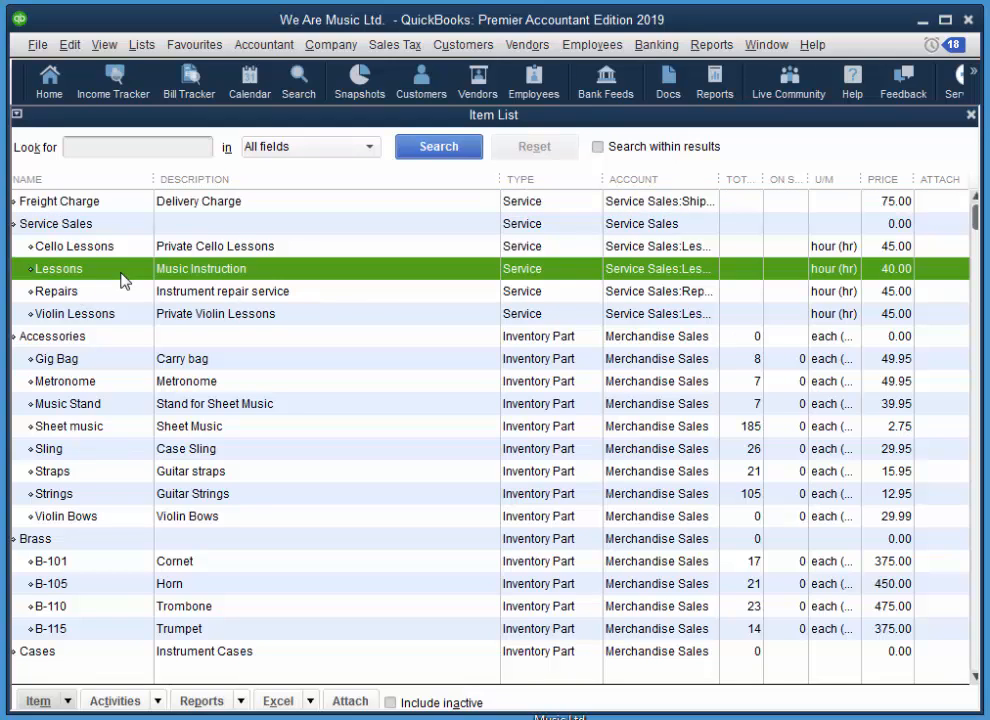
{"action": "left_click", "coordinate": [69, 45]}
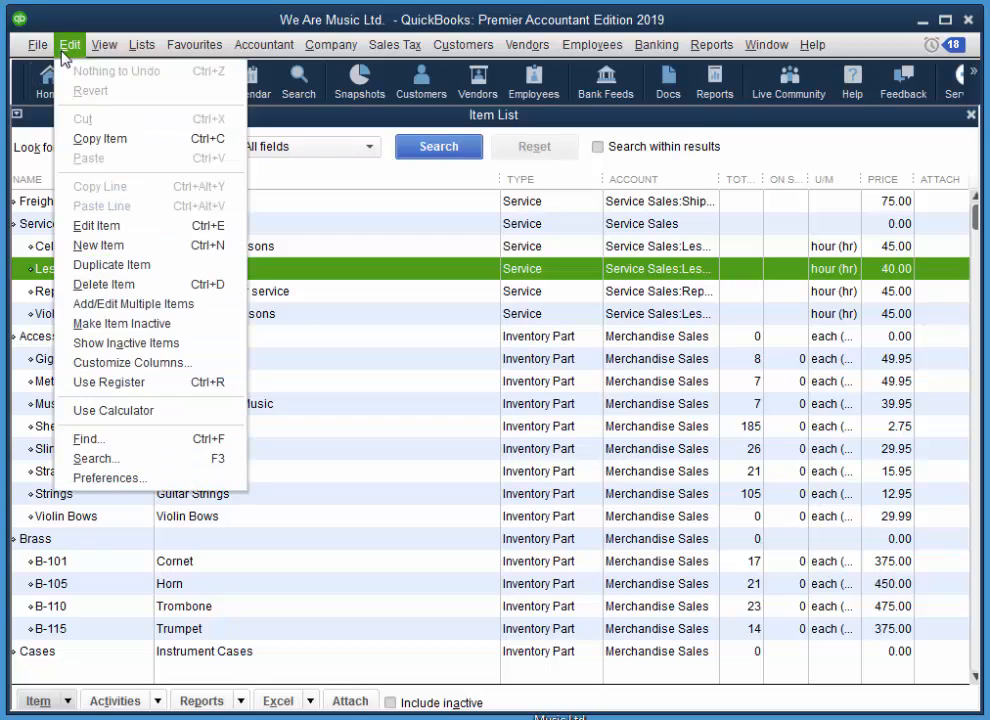
{"action": "left_click", "coordinate": [100, 228]}
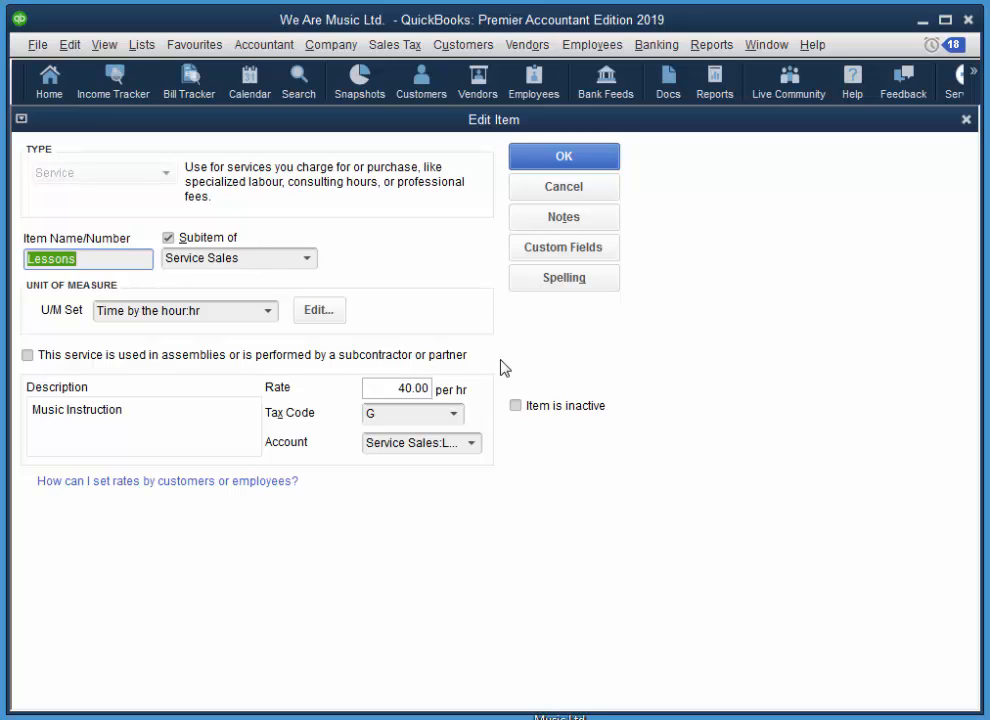
{"action": "left_click", "coordinate": [381, 385]}
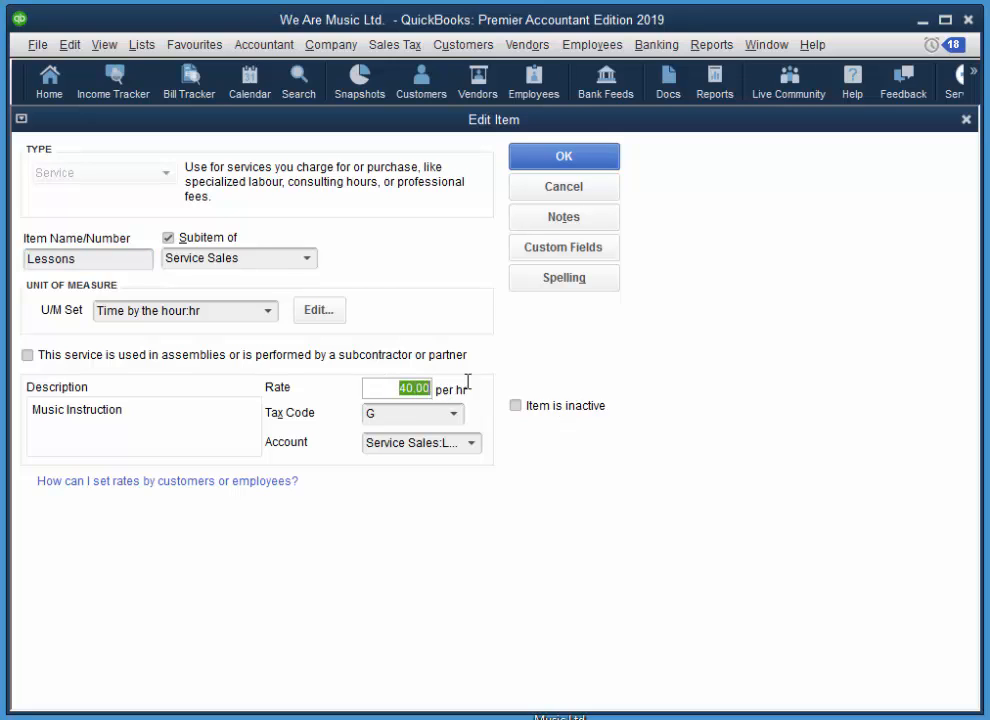
{"action": "type", "text": "45"}
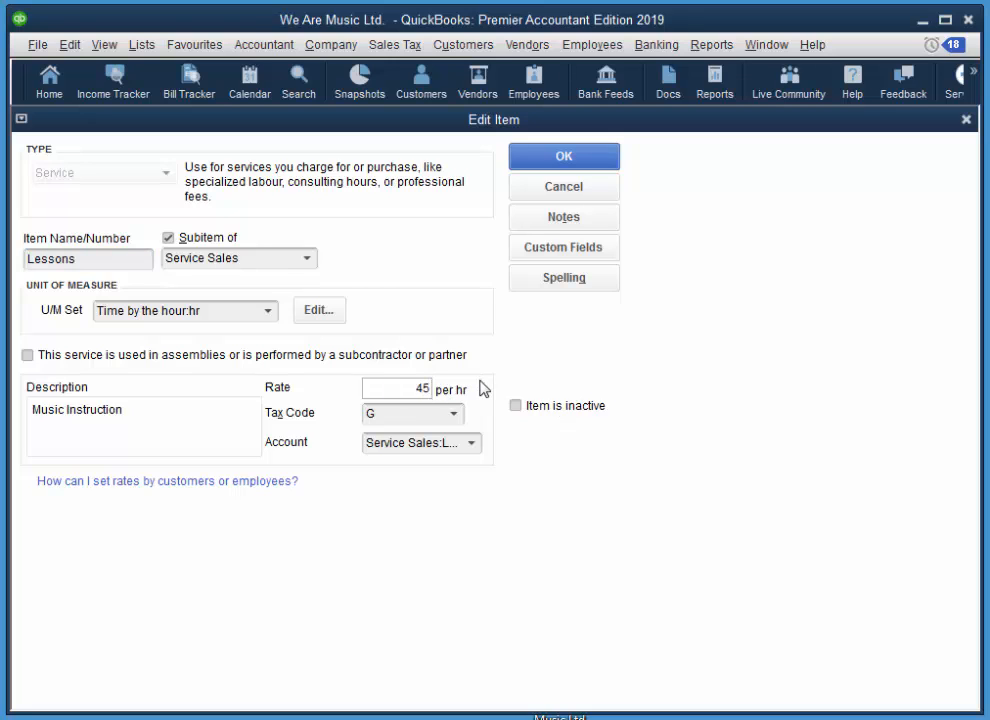
{"action": "key", "text": "Tab"}
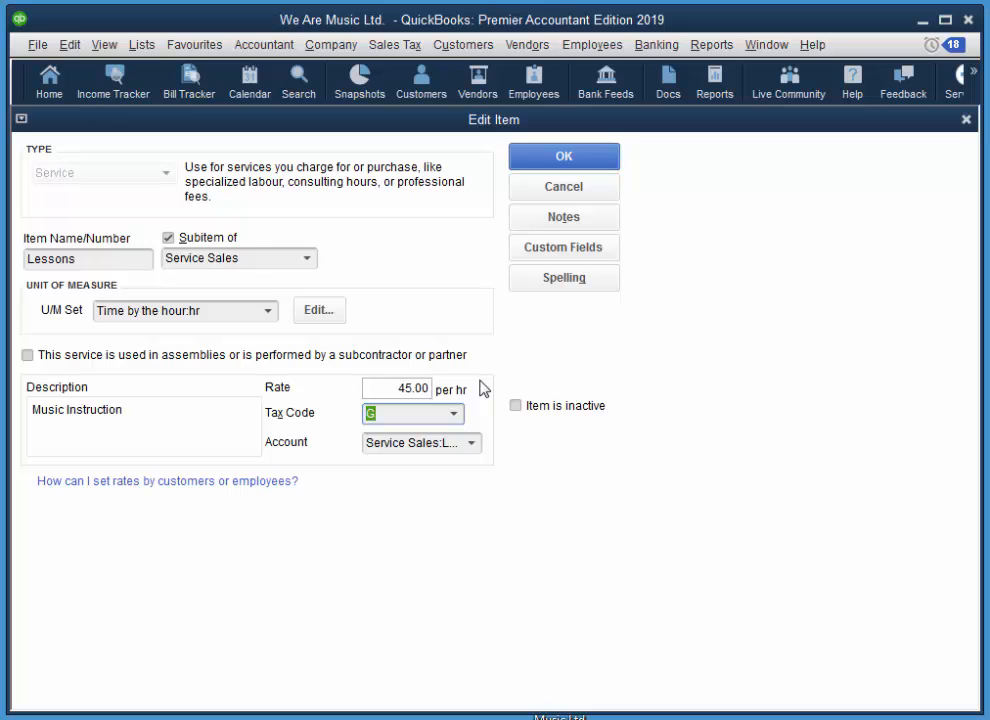
{"action": "left_click", "coordinate": [580, 165]}
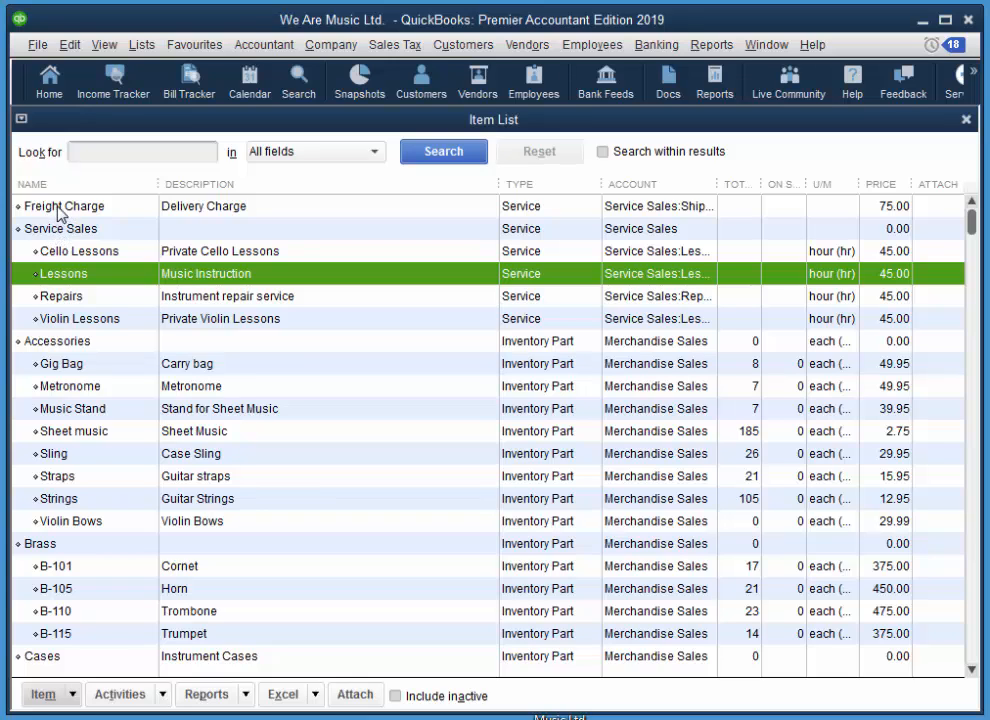
Make the Freight Charge item a subitem of Service Sales and save it
{"action": "left_click", "coordinate": [60, 208]}
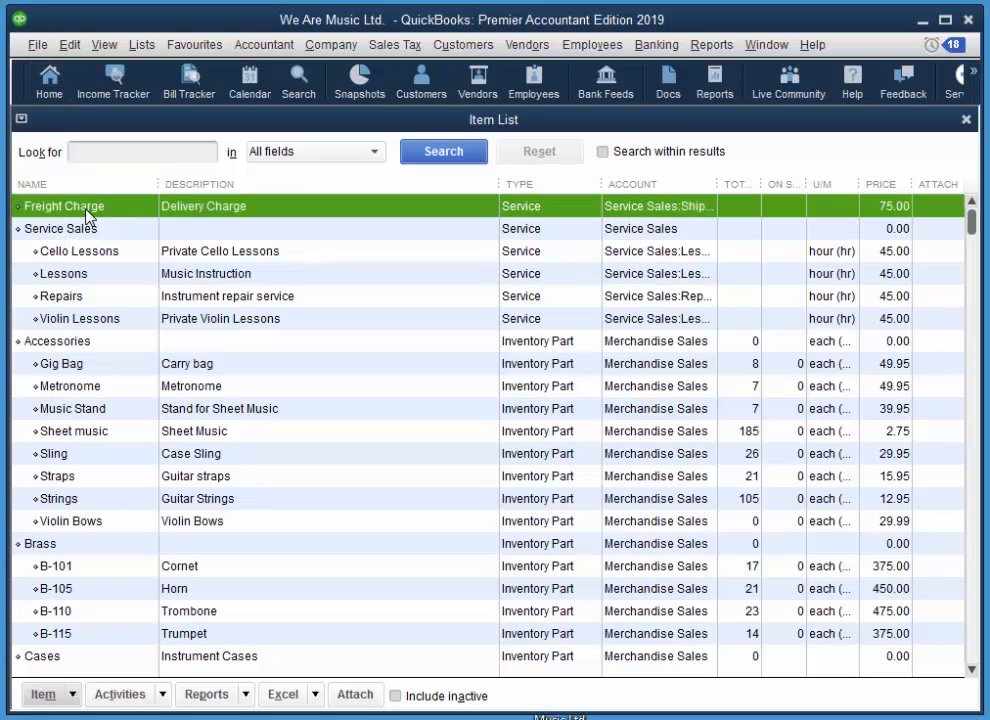
{"action": "double_click", "coordinate": [87, 212]}
{"action": "left_click", "coordinate": [199, 244]}
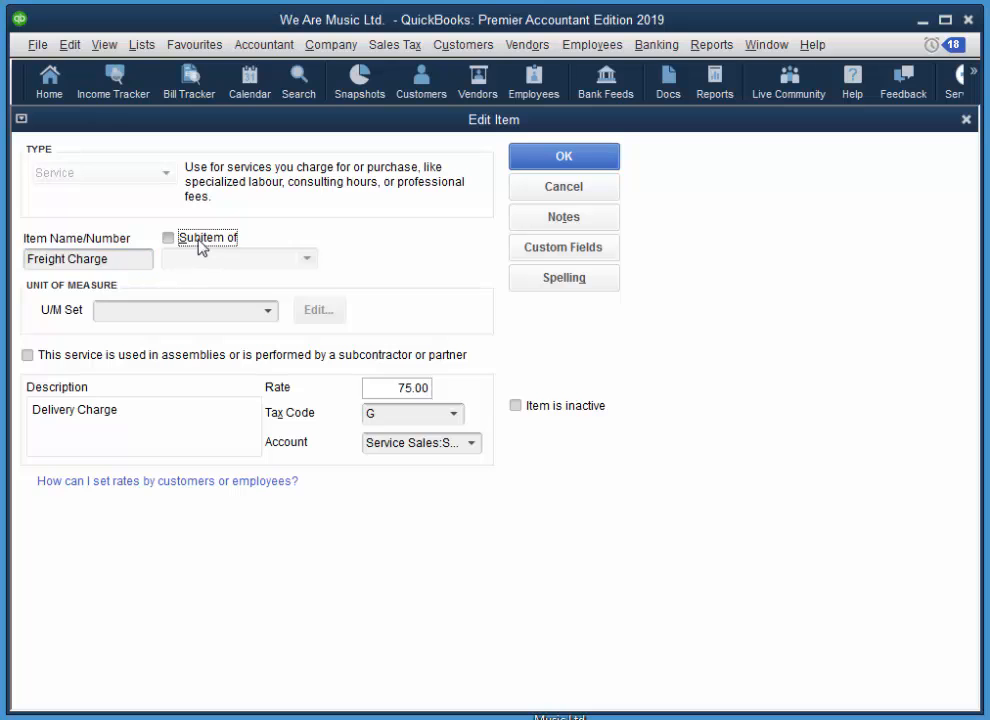
{"action": "left_click", "coordinate": [307, 260]}
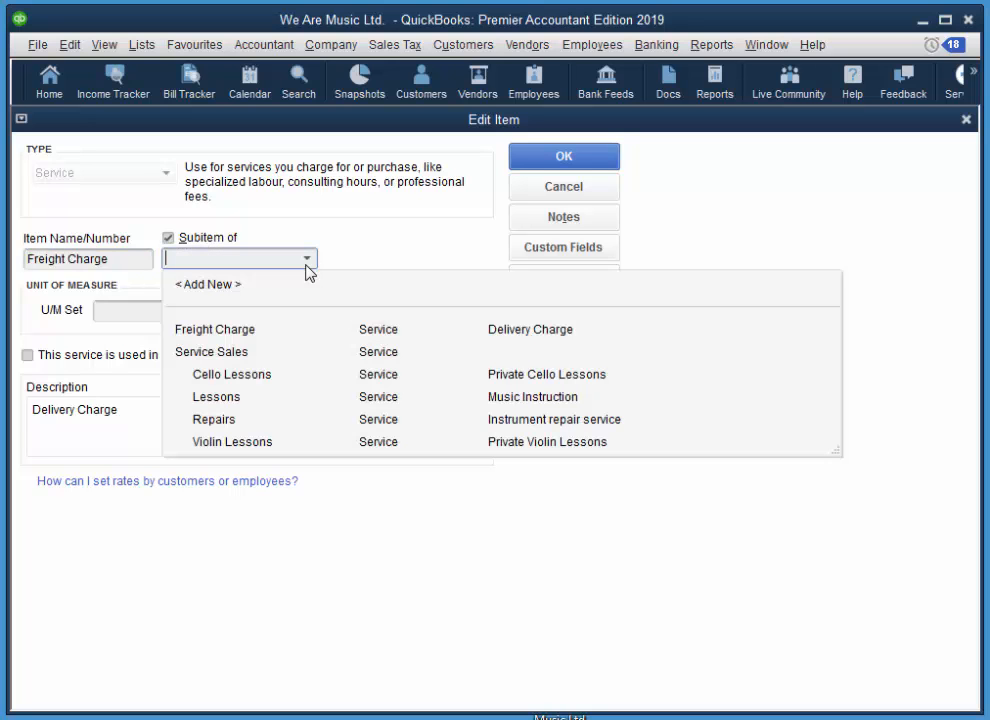
{"action": "left_click", "coordinate": [243, 352]}
{"action": "left_click", "coordinate": [557, 159]}
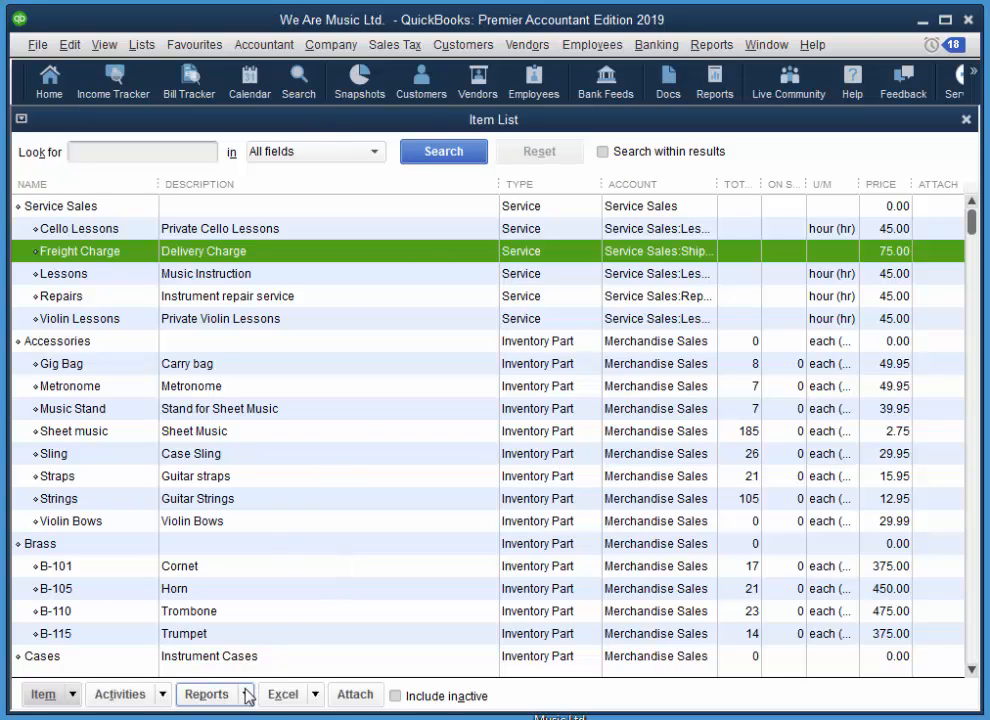
View the Item Price List and Item Listing reports from the item list, closing each report and the list
{"action": "left_click", "coordinate": [207, 694]}
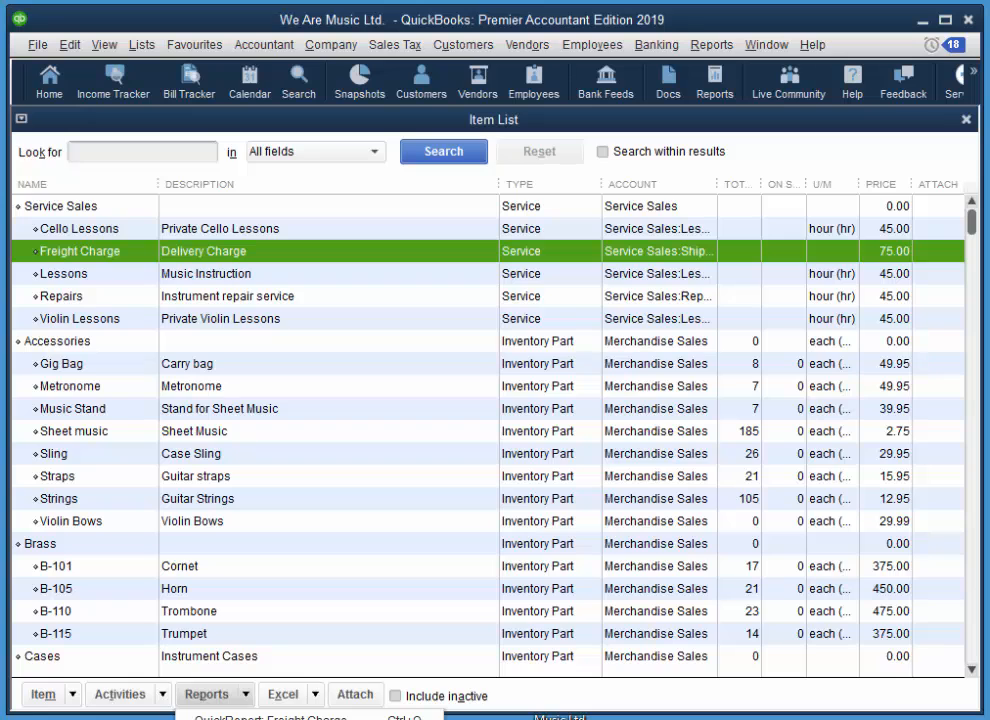
{"action": "left_click", "coordinate": [250, 719]}
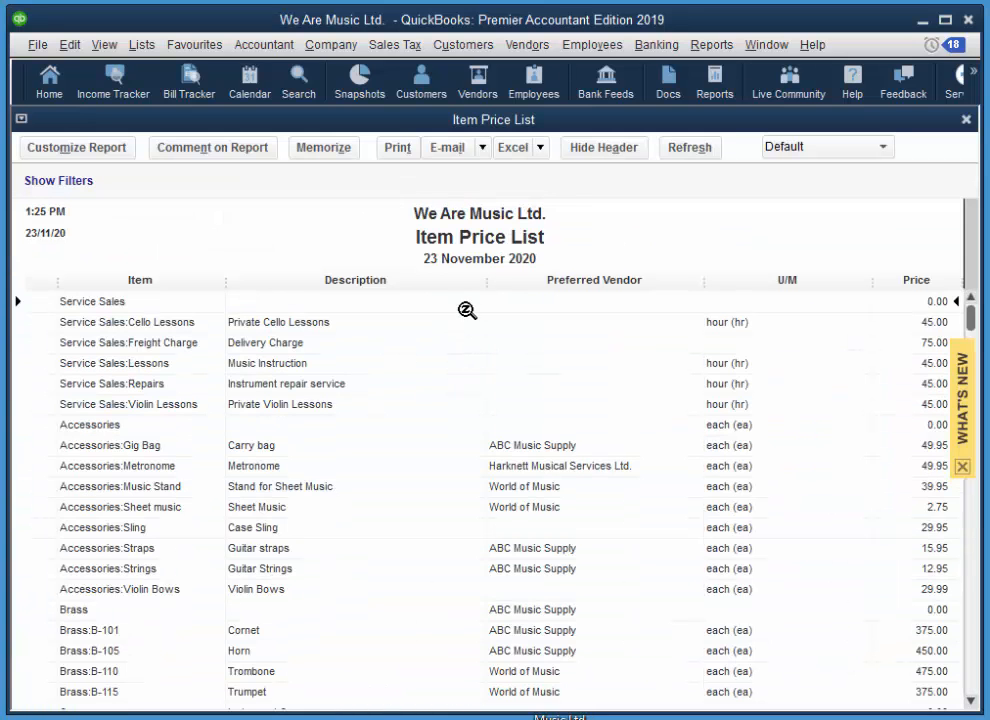
{"action": "left_click", "coordinate": [966, 119]}
{"action": "left_click", "coordinate": [232, 694]}
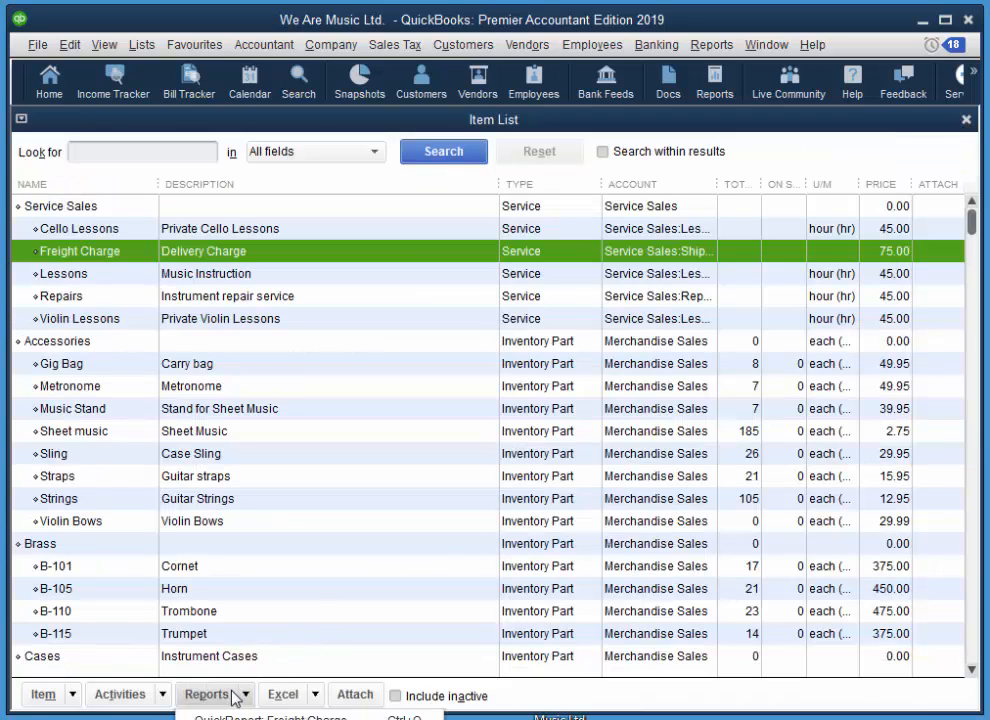
{"action": "left_click", "coordinate": [250, 719]}
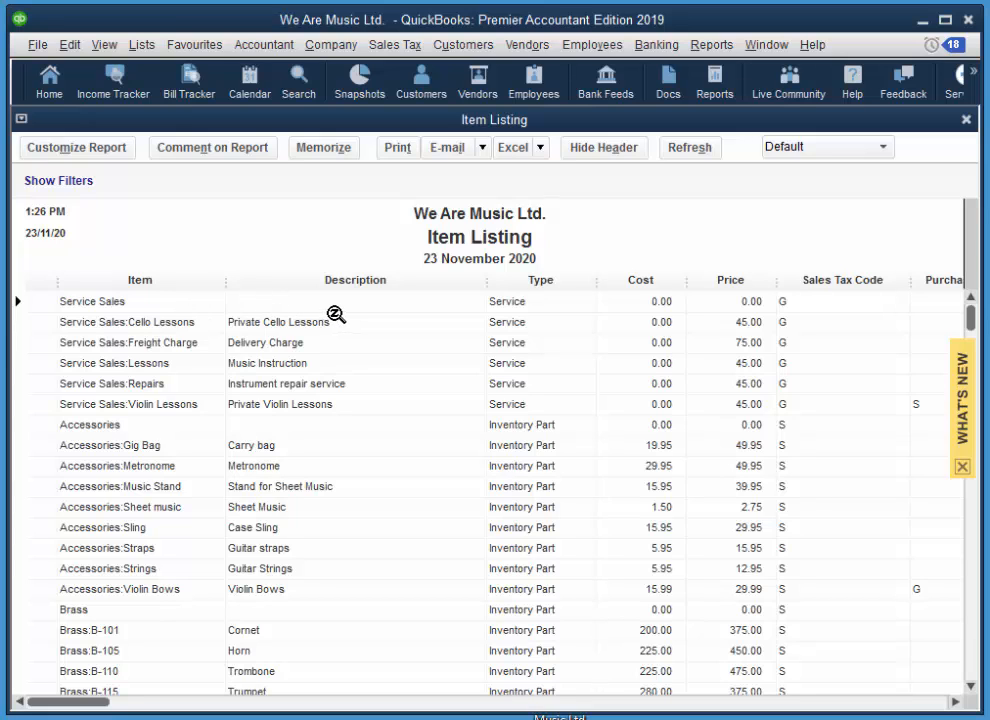
{"action": "left_click", "coordinate": [967, 120]}
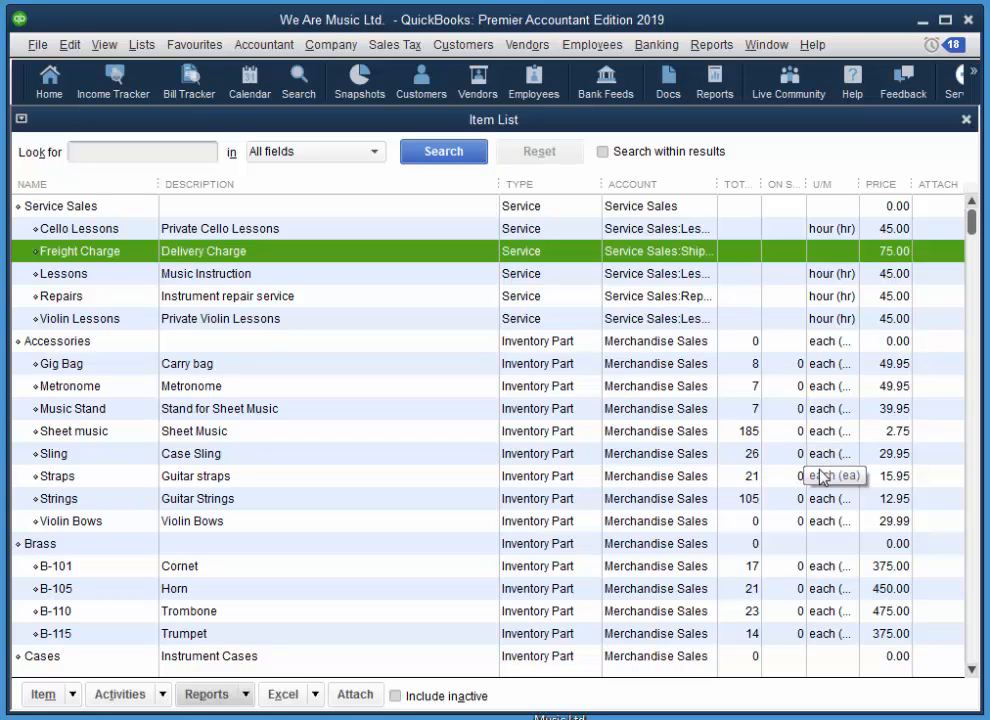
{"action": "left_click", "coordinate": [966, 120]}
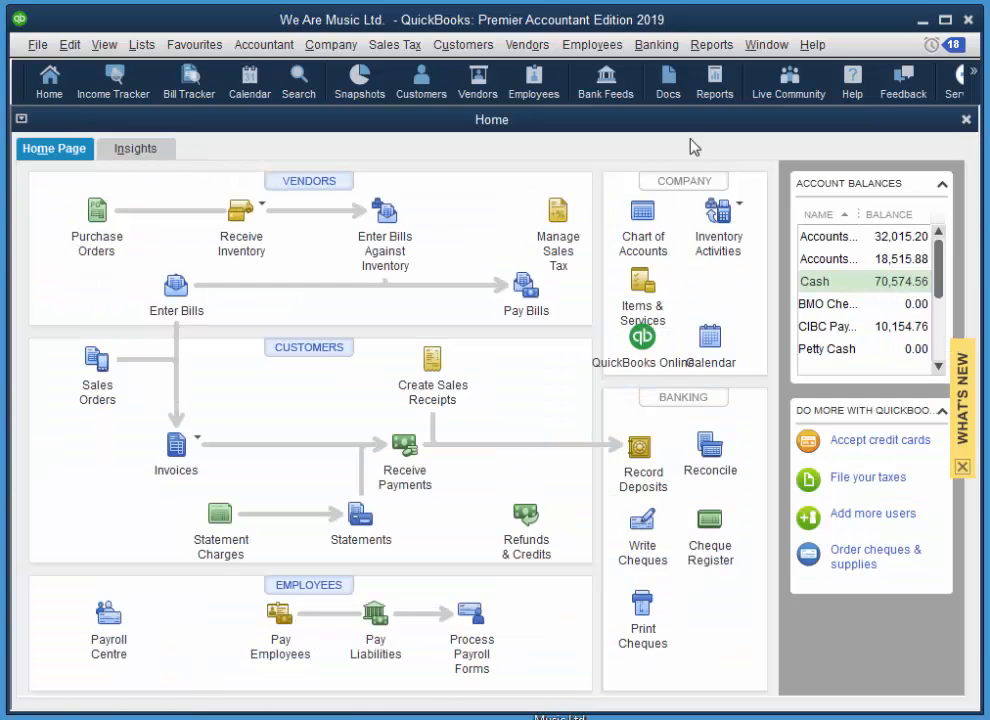
Run the Inventory Stock Status by Item report, review which items are marked for ordering, and close it
{"action": "left_click", "coordinate": [714, 45]}
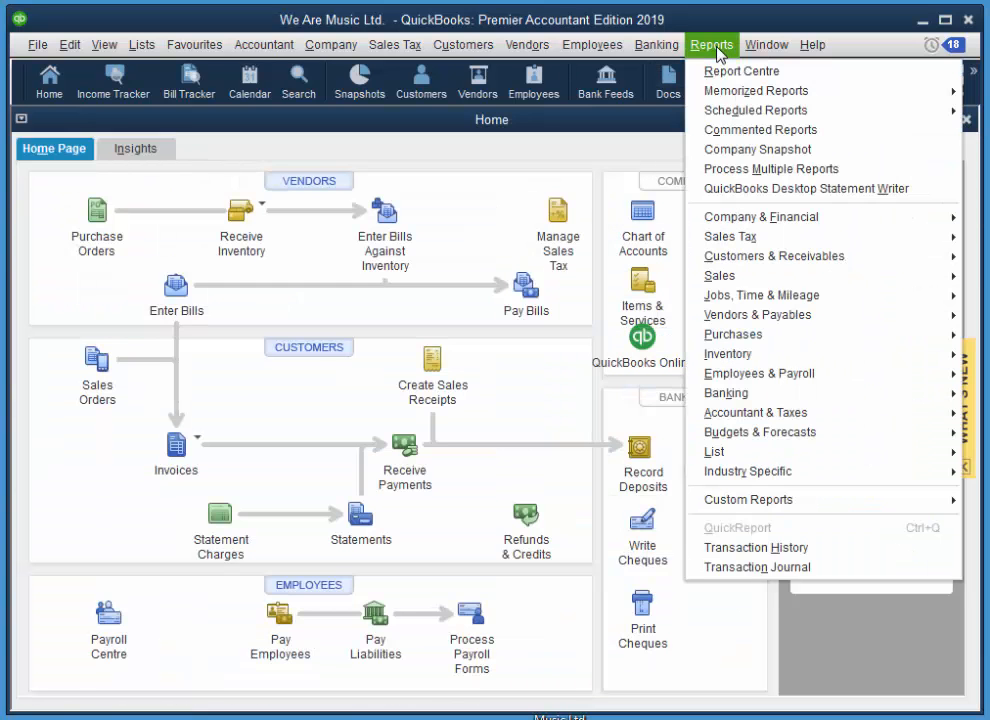
{"action": "mouse_move", "coordinate": [750, 356]}
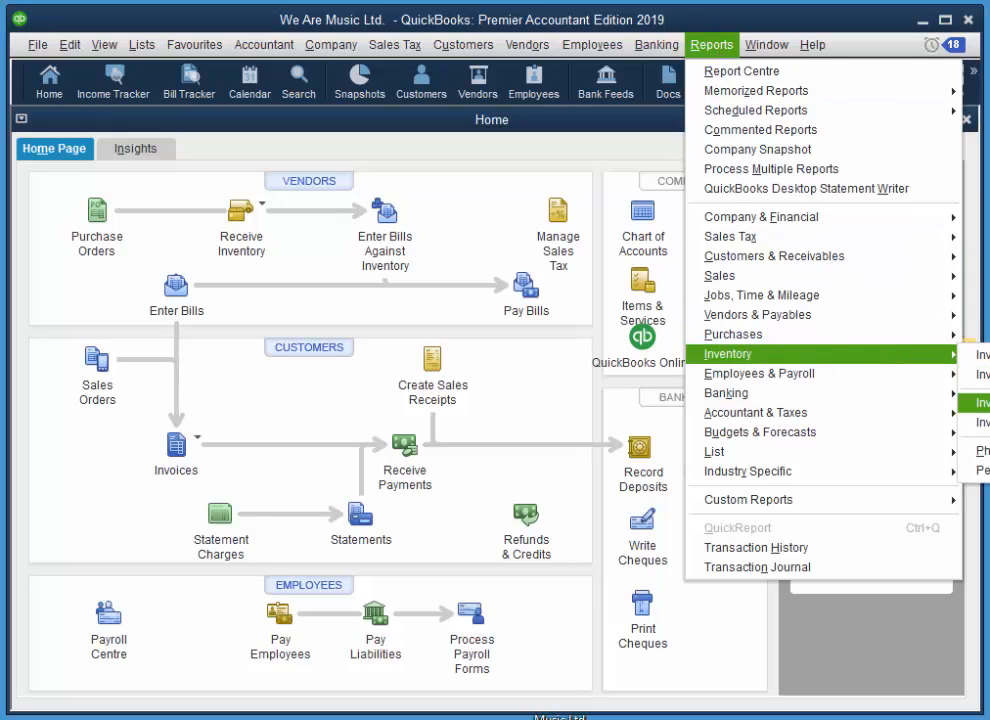
{"action": "left_click", "coordinate": [978, 402]}
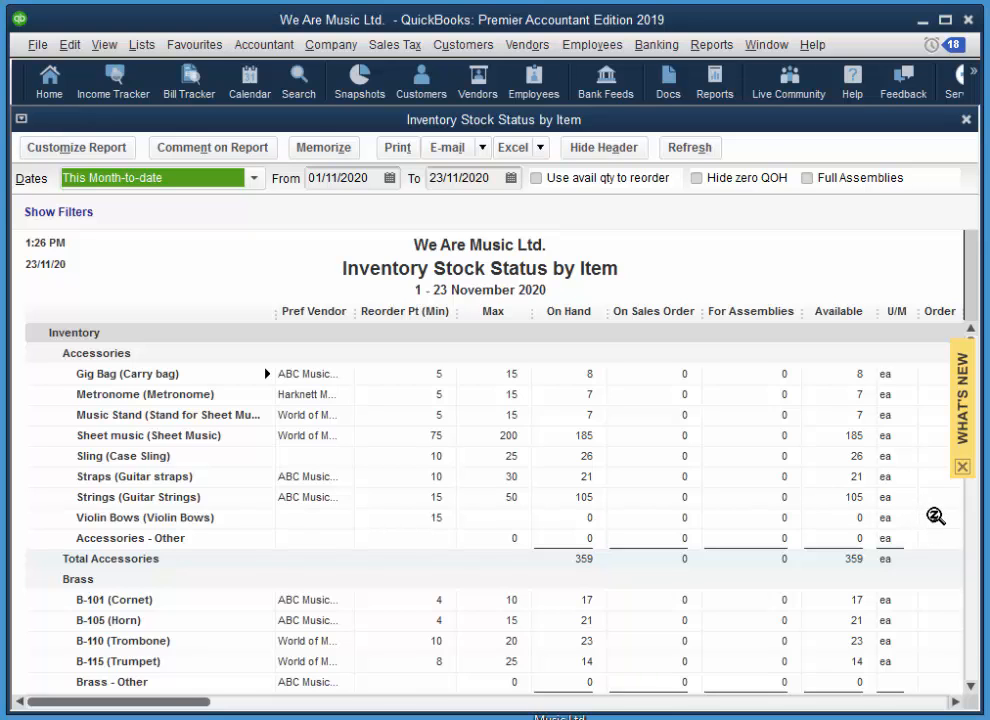
{"action": "scroll", "coordinate": [938, 500], "scroll_direction": "down", "scroll_amount": 3}
{"action": "scroll", "coordinate": [938, 494], "scroll_direction": "down", "scroll_amount": 5}
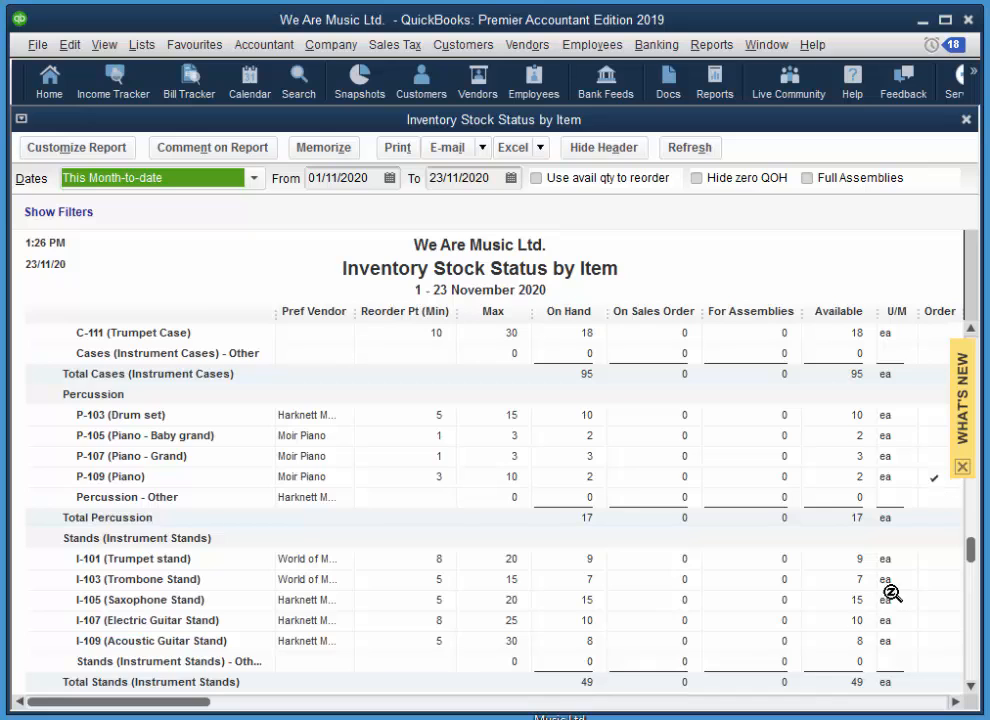
{"action": "scroll", "coordinate": [932, 500], "scroll_direction": "down", "scroll_amount": 4}
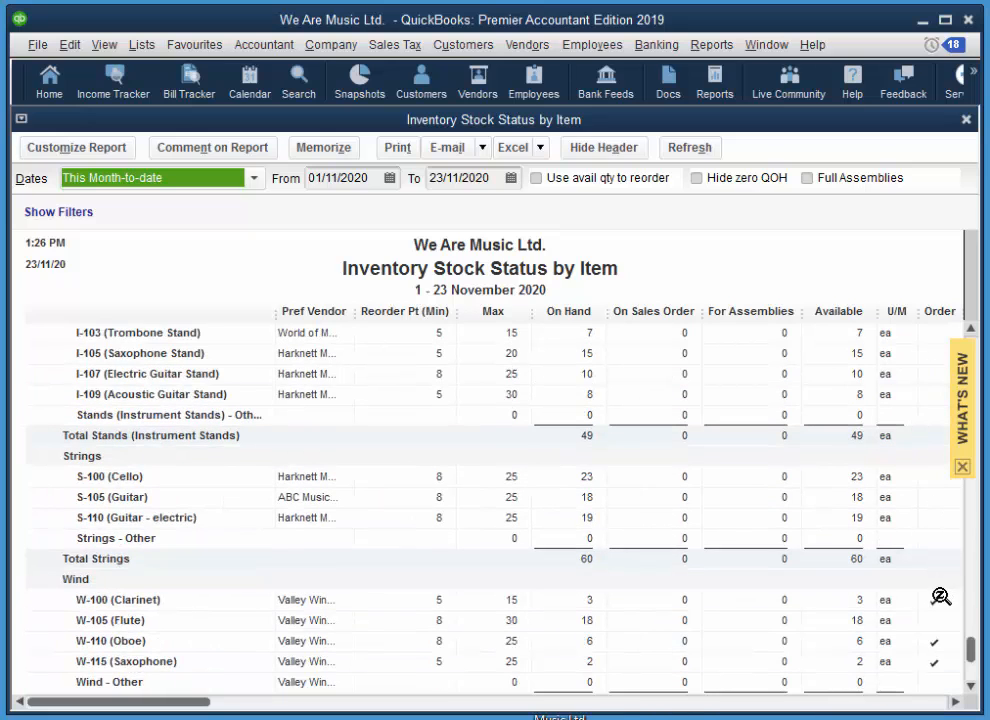
{"action": "left_click", "coordinate": [966, 120]}
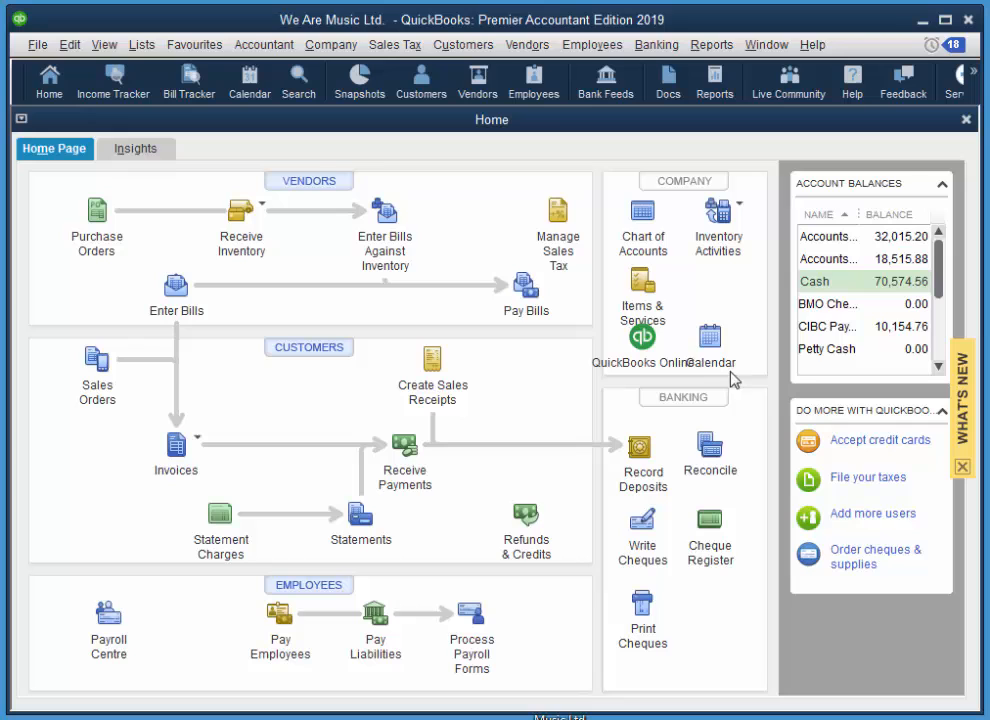
Open the Inventory Centre, view its Stock Status report, and close the report to return to the Accessories information
{"action": "left_click", "coordinate": [738, 206]}
{"action": "left_click", "coordinate": [798, 219]}
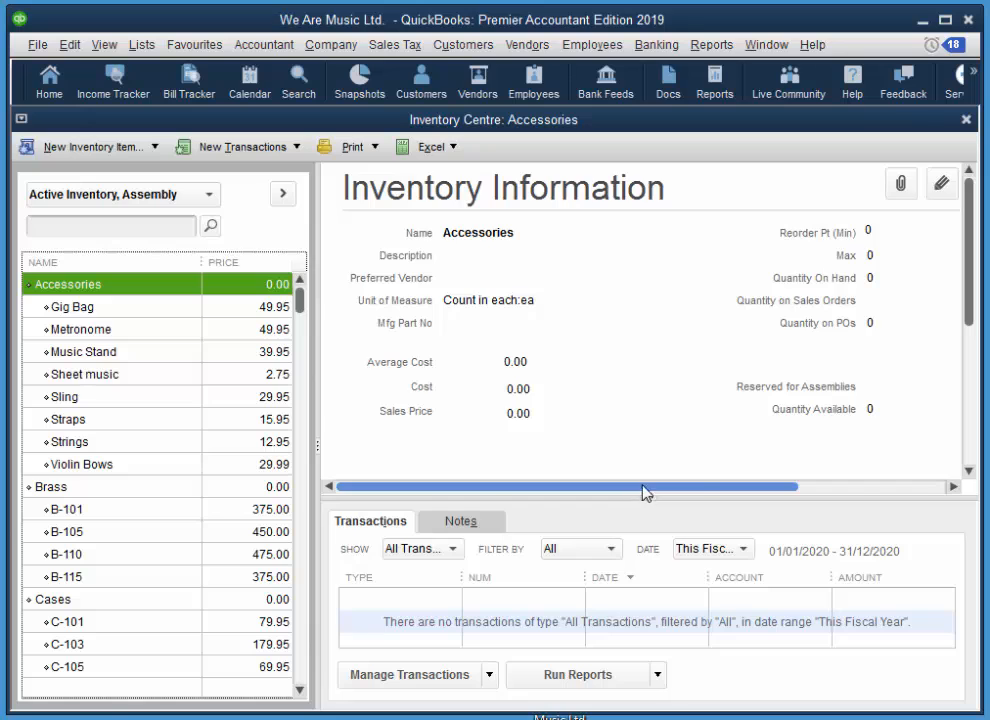
{"action": "left_click_drag", "start_coordinate": [645, 492], "coordinate": [772, 489]}
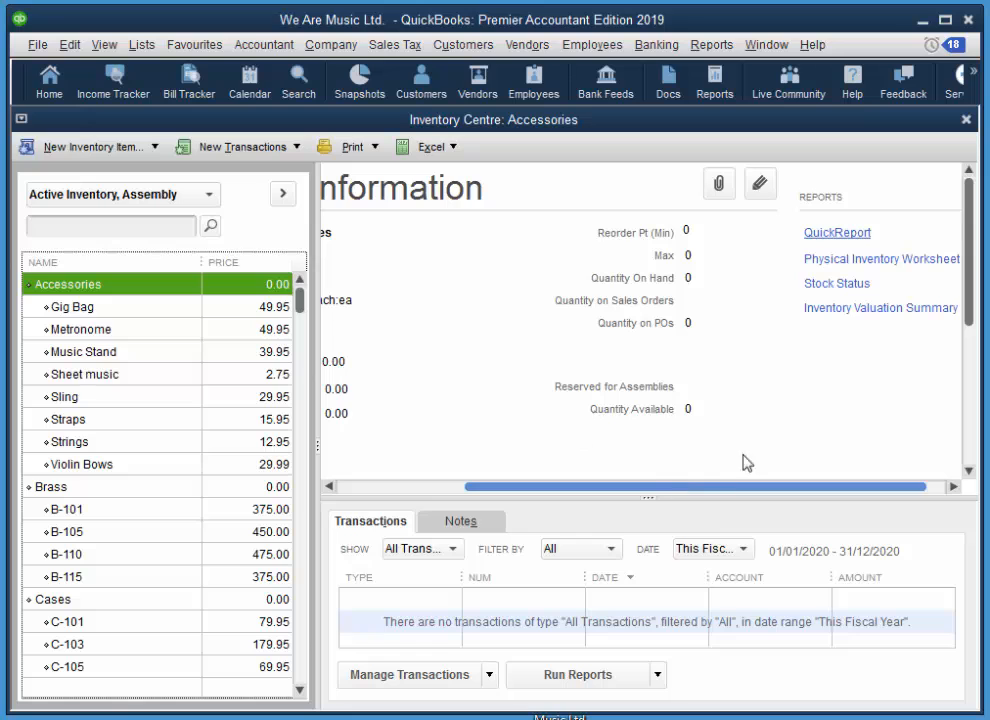
{"action": "left_click", "coordinate": [827, 285]}
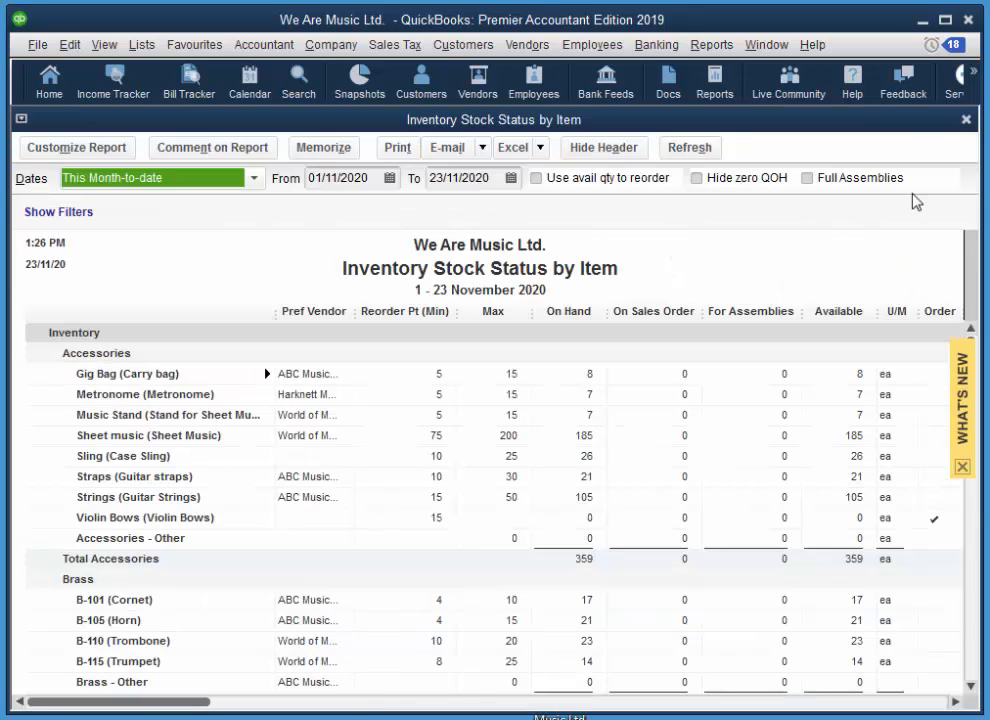
{"action": "left_click", "coordinate": [966, 122]}
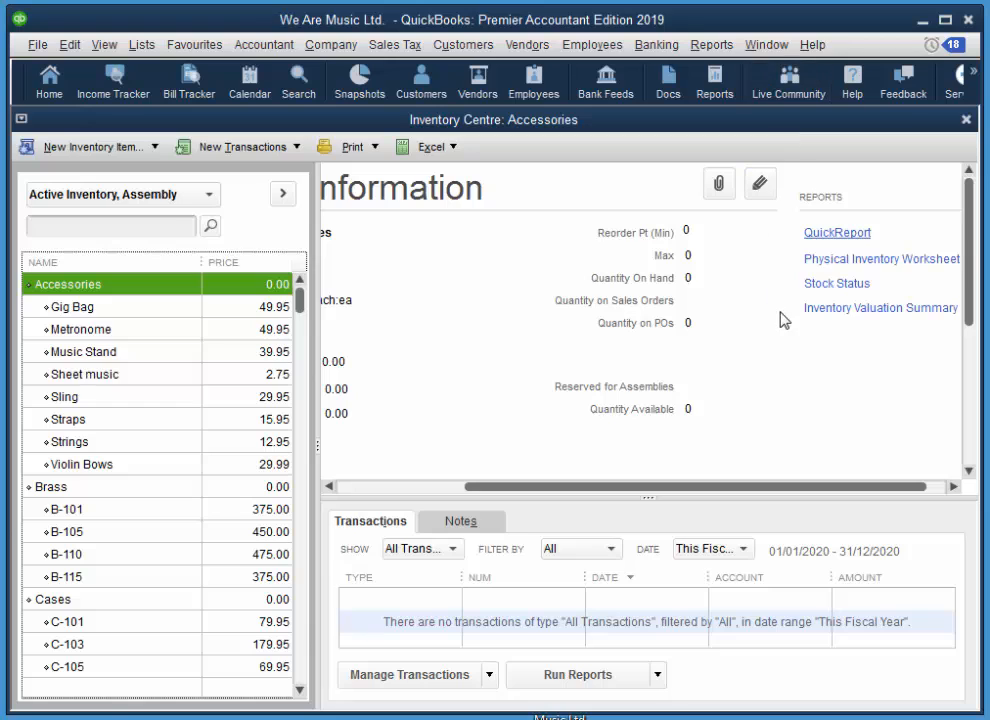
{"action": "left_click_drag", "start_coordinate": [710, 490], "coordinate": [517, 477]}
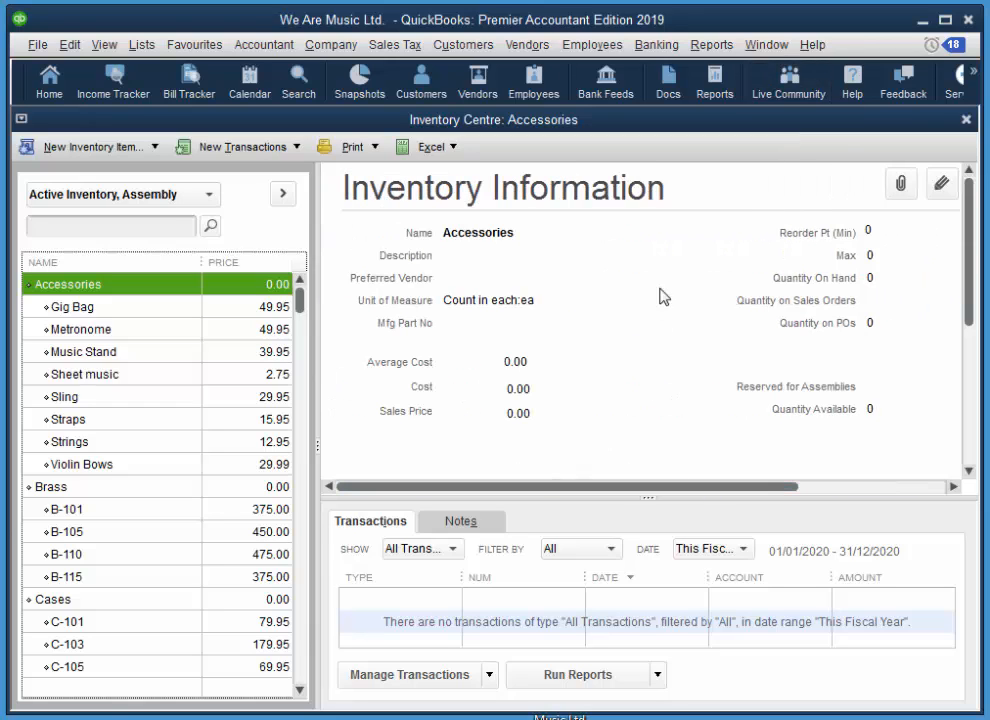